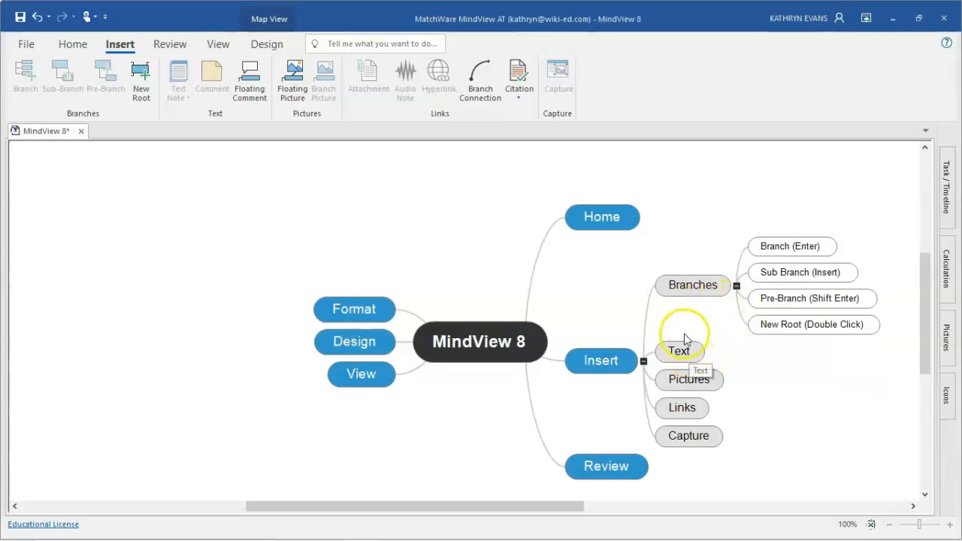
- Add three sub-branches under the Text branch named Text Note, Comment and Floating Comment
left_click(682, 358)
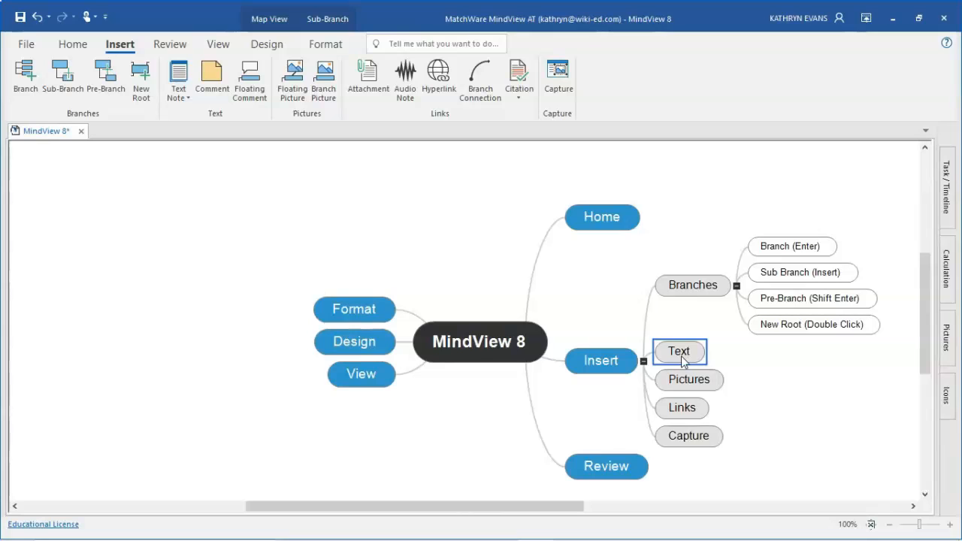
key("Insert")
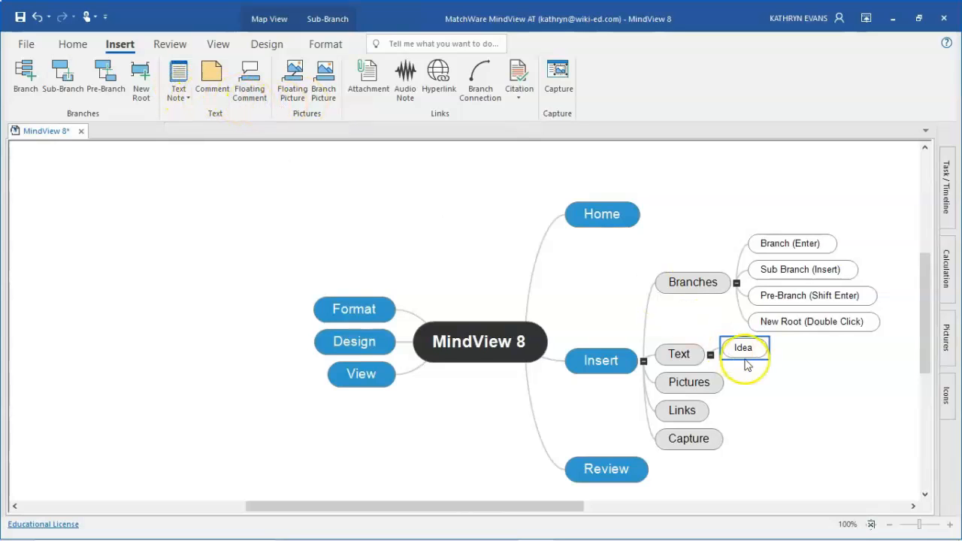
type("Text Note")
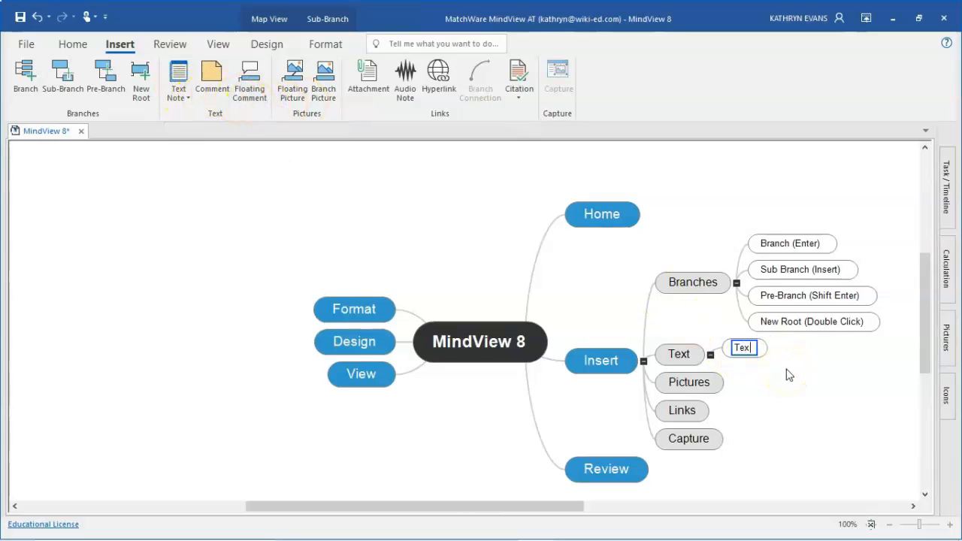
key("Return")
key("Return")
type("Comment")
key("Return")
key("Return")
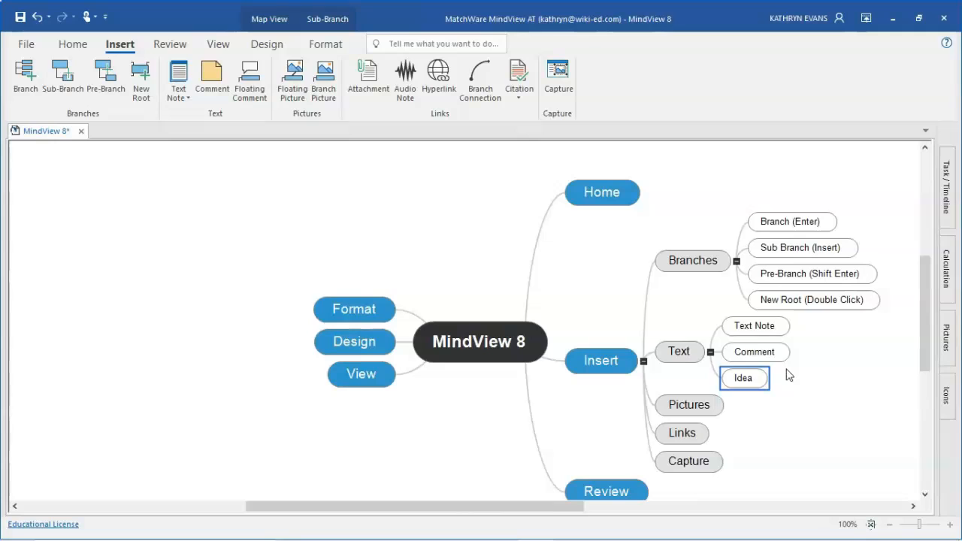
type("Floating")
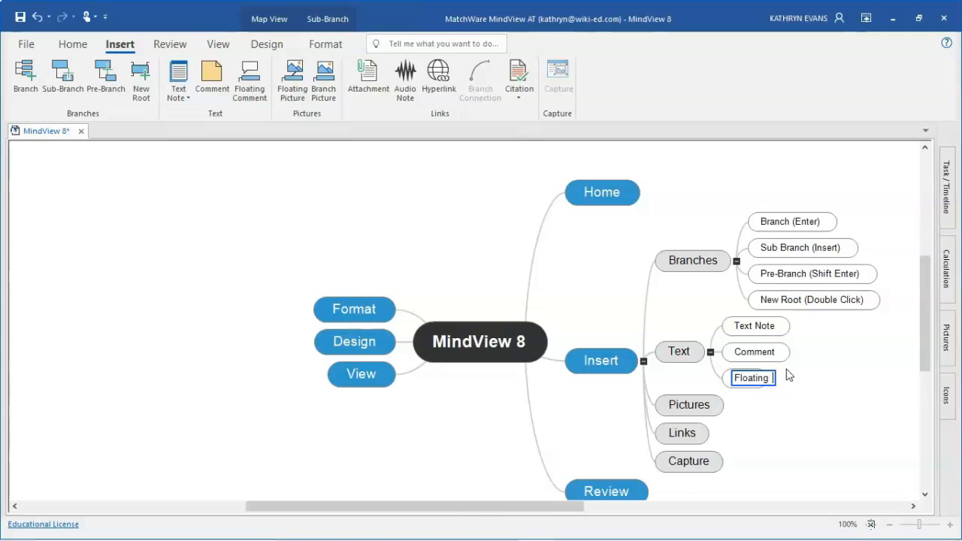
type(" Comment")
- Open a blank text note for the Text Note branch
left_click(763, 320)
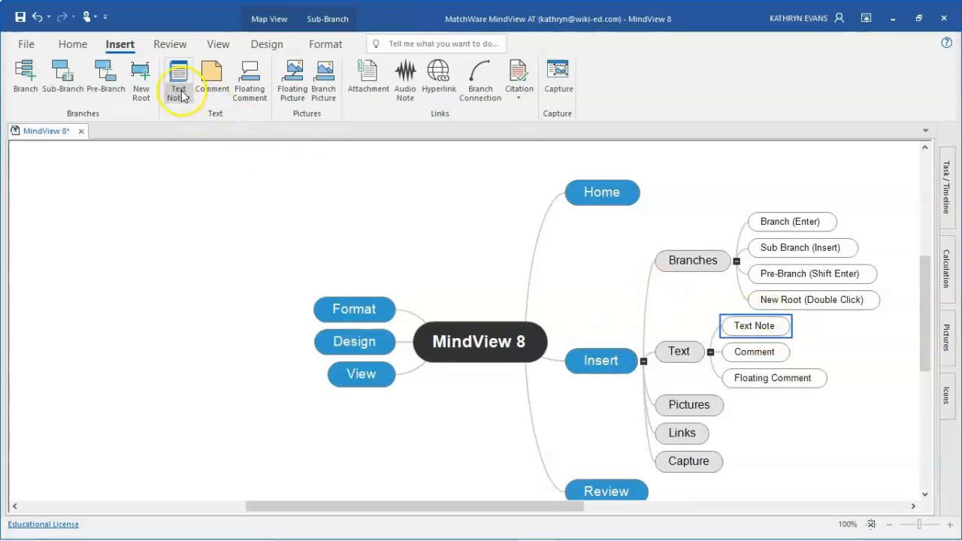
left_click(180, 94)
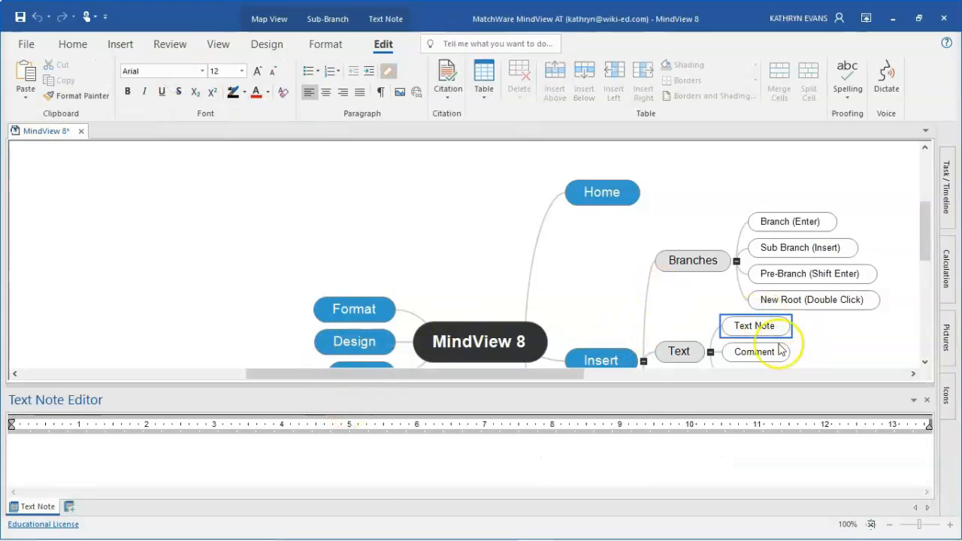
left_click(586, 488)
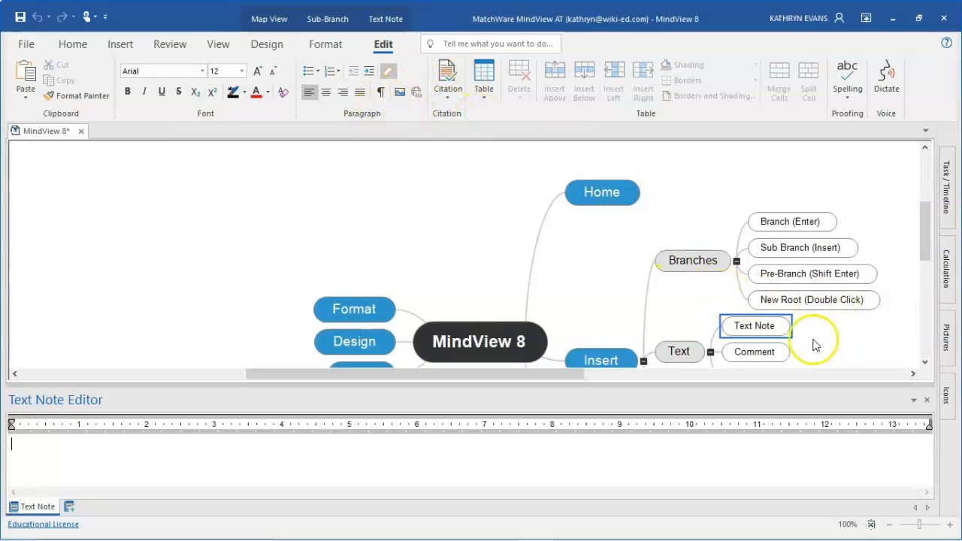
- Rename the Text Note branch as "Text Note (F8)"
left_click(776, 332)
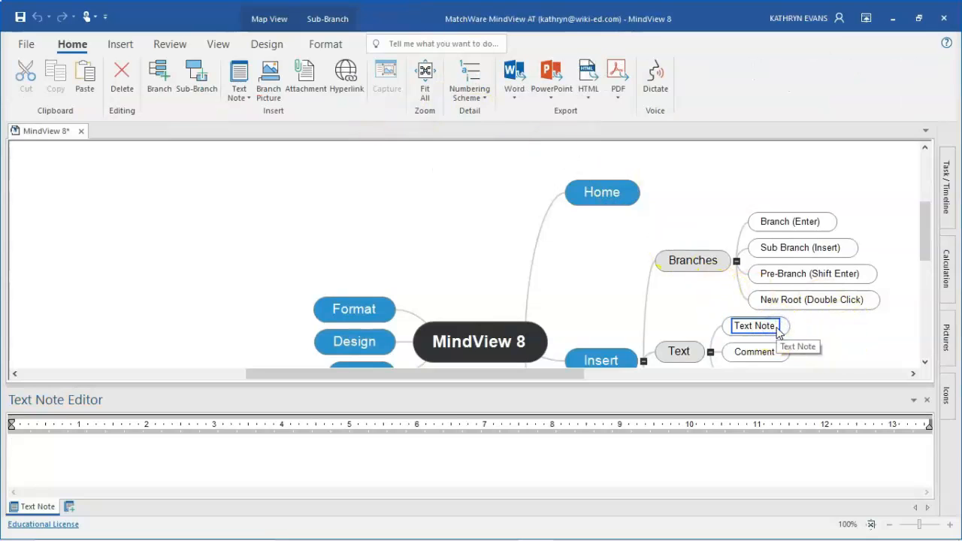
type("(F8)")
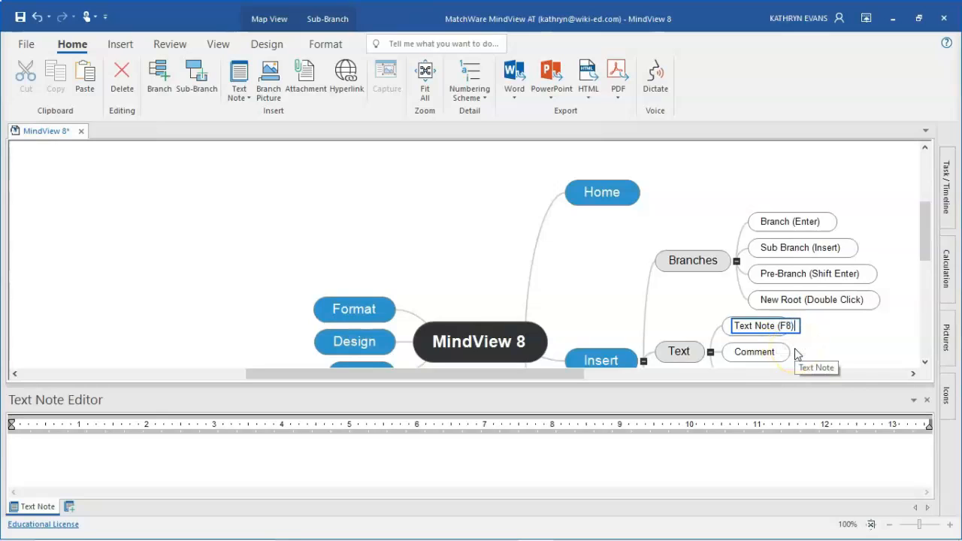
key("Return")
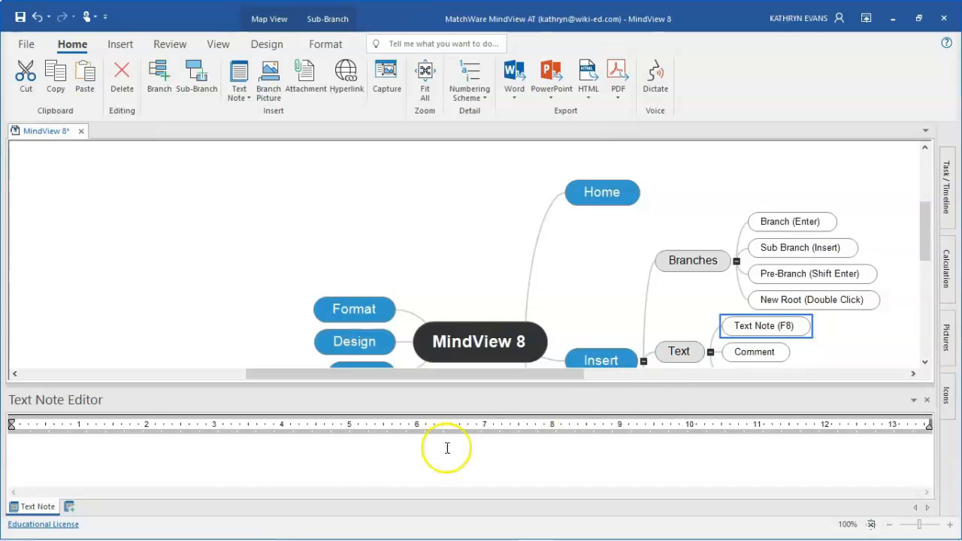
- Write "Good for Long Notes" in the enlarged note editor of the Text Note (F8) branch, restore its smaller height and close it
left_click(229, 468)
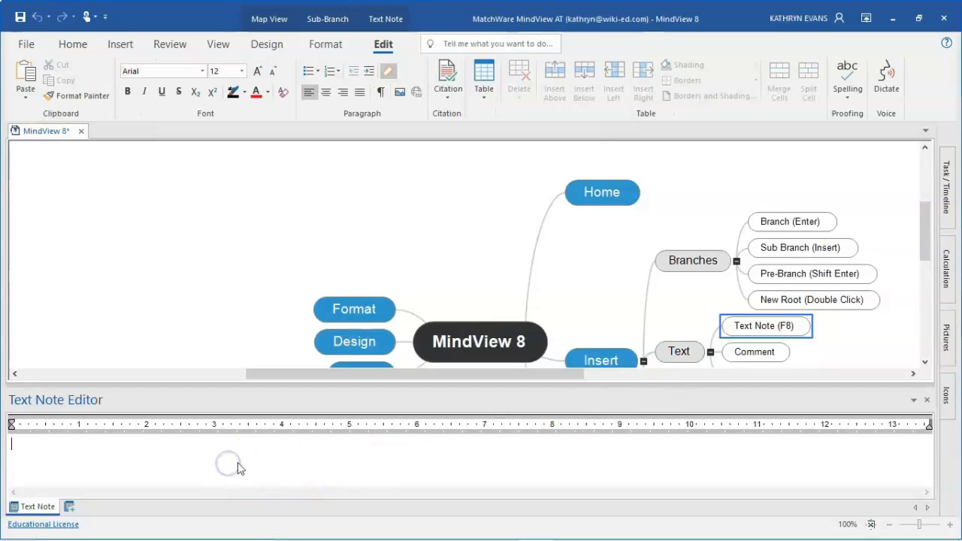
left_click_drag(690, 386, 668, 219)
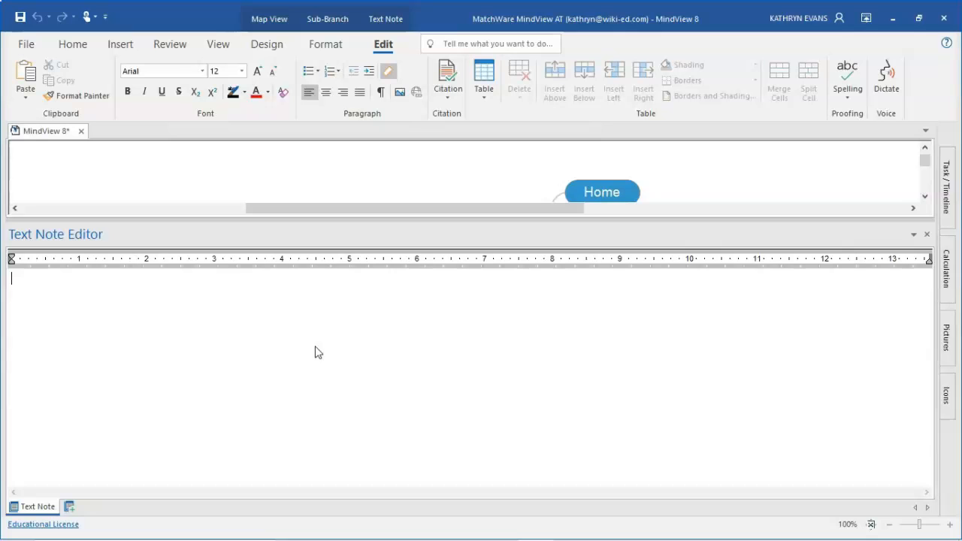
type("Good for Long Notes")
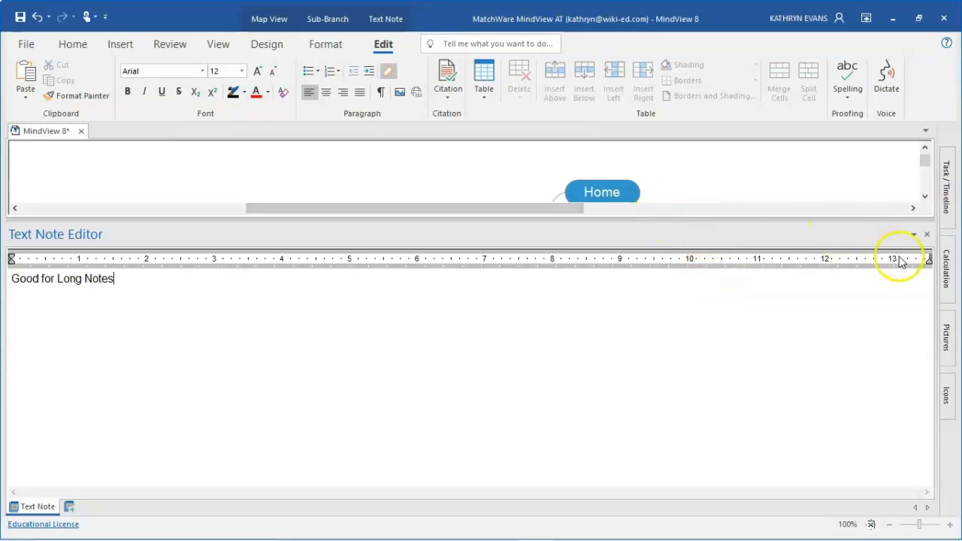
left_click_drag(737, 223, 700, 385)
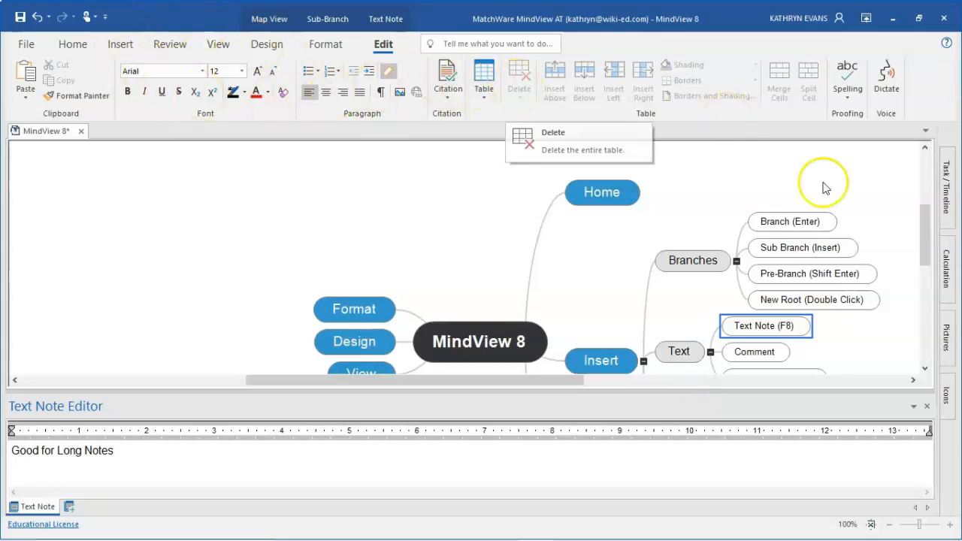
left_click(926, 410)
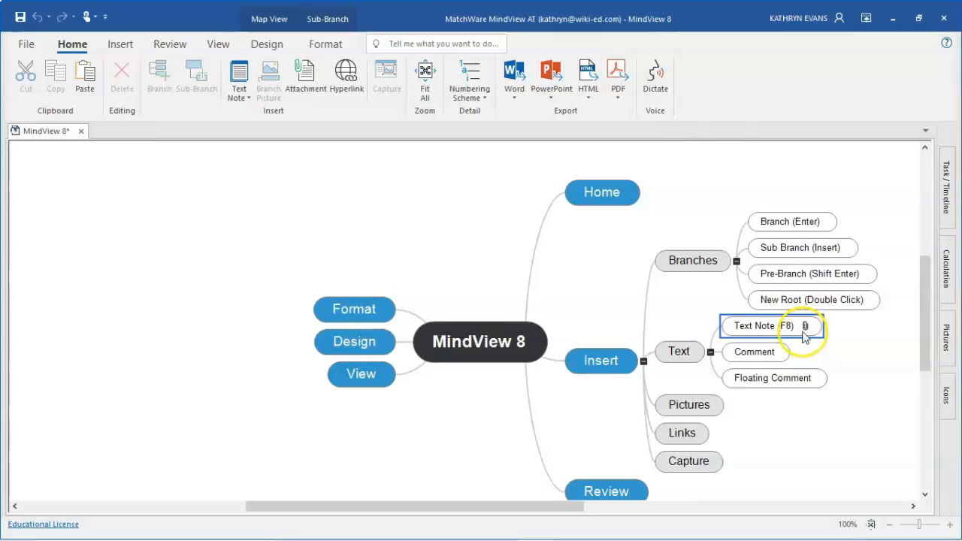
- Preview the note attached to the Text Note (F8) branch, then reopen it in the note editor and close it again
left_click(840, 367)
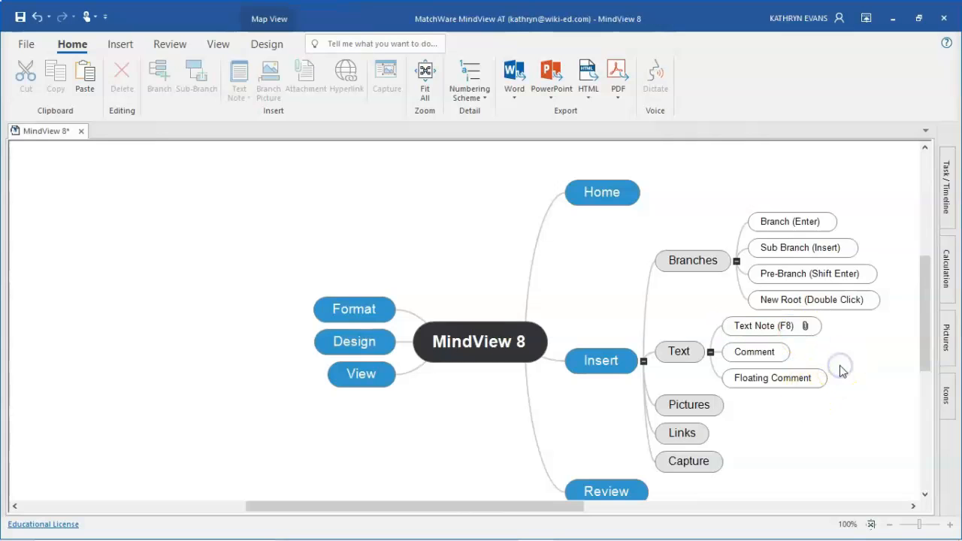
mouse_move(812, 330)
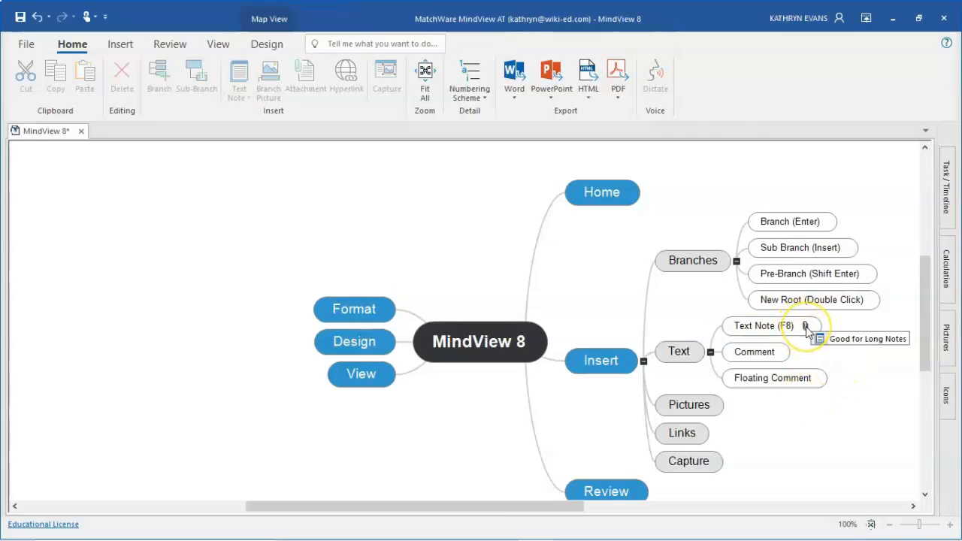
left_click(841, 349)
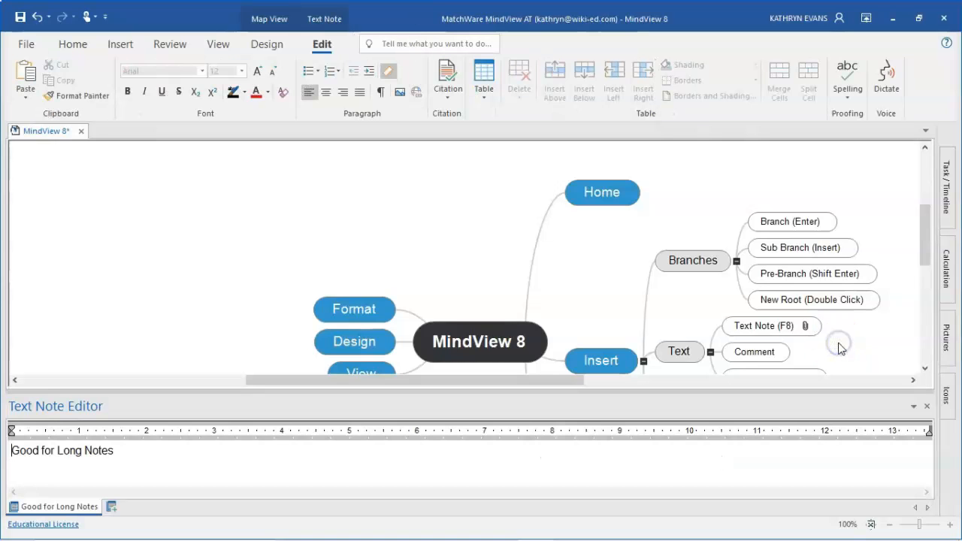
left_click(926, 408)
- Rename the Comment branch under Text as "Comment (f11)"
left_click(768, 352)
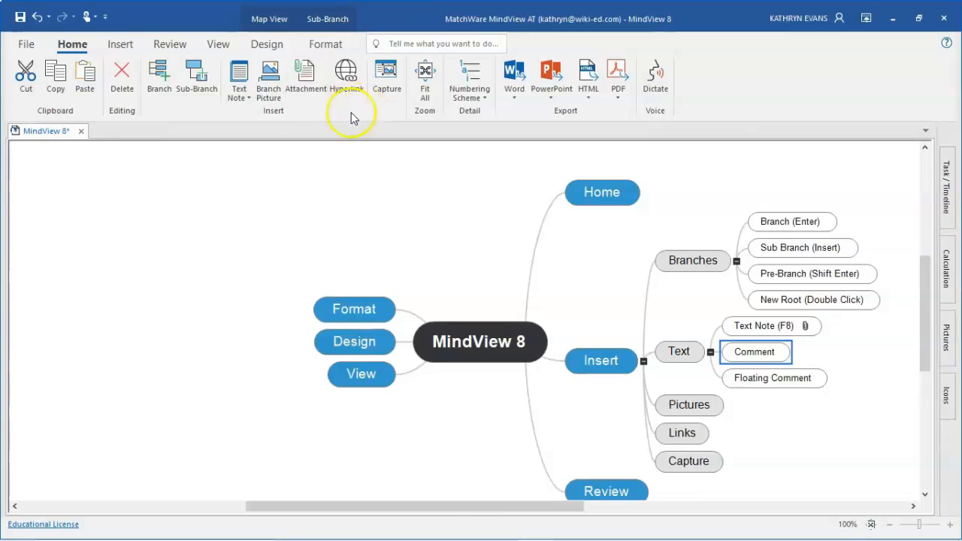
left_click(121, 44)
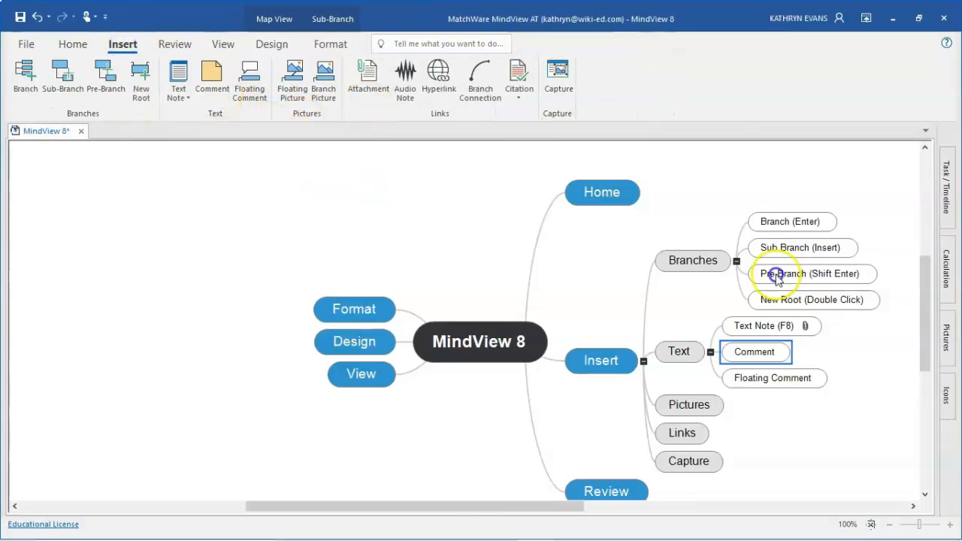
left_click(777, 352)
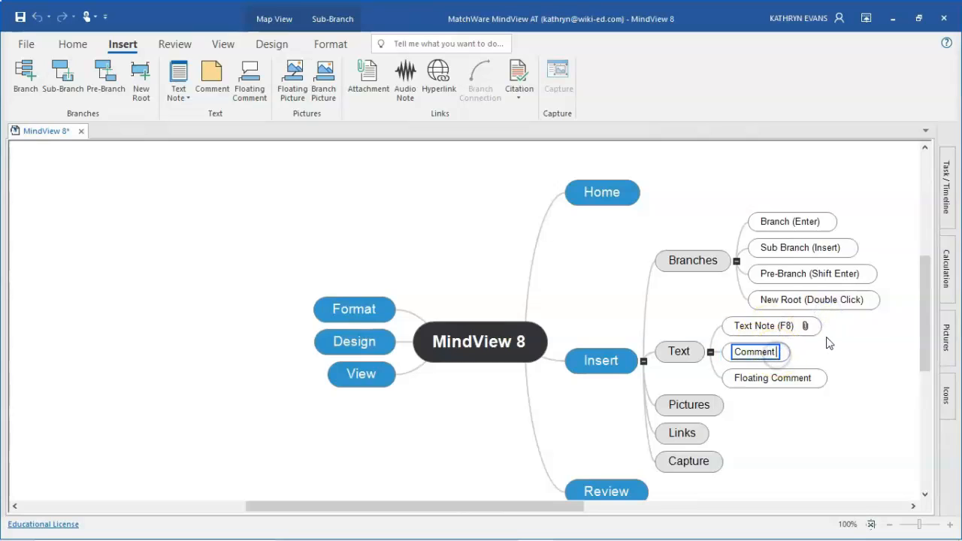
type("(f11)")
key("Return")
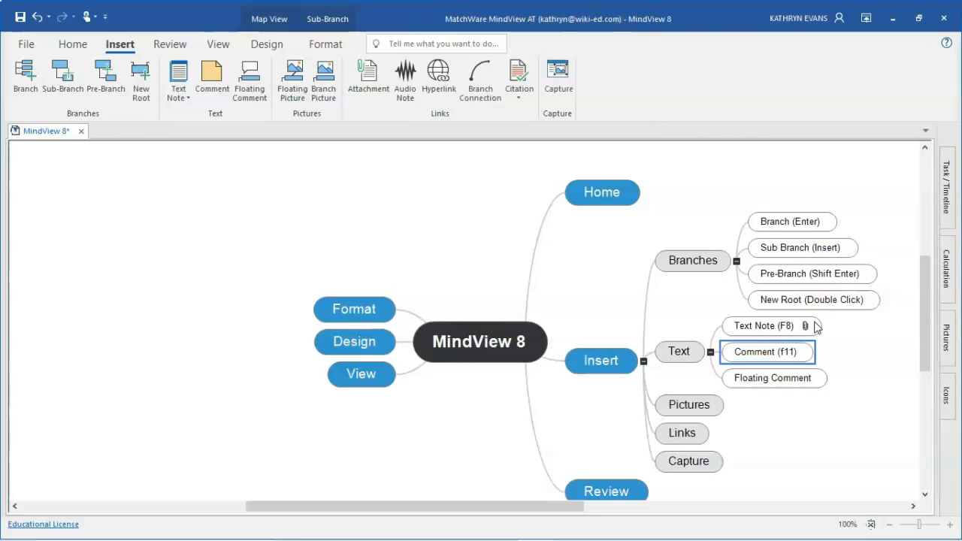
- Attach a comment reading "Great for reminders" to the Comment (f11) branch and close the comment
key("F11")
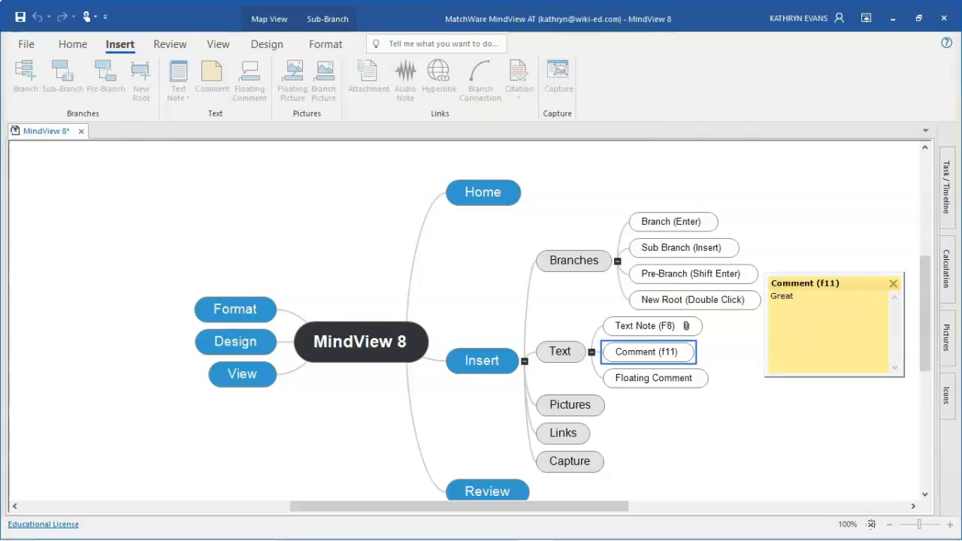
type("Great gr")
key("BackSpace")
key("BackSpace")
type("for reminders")
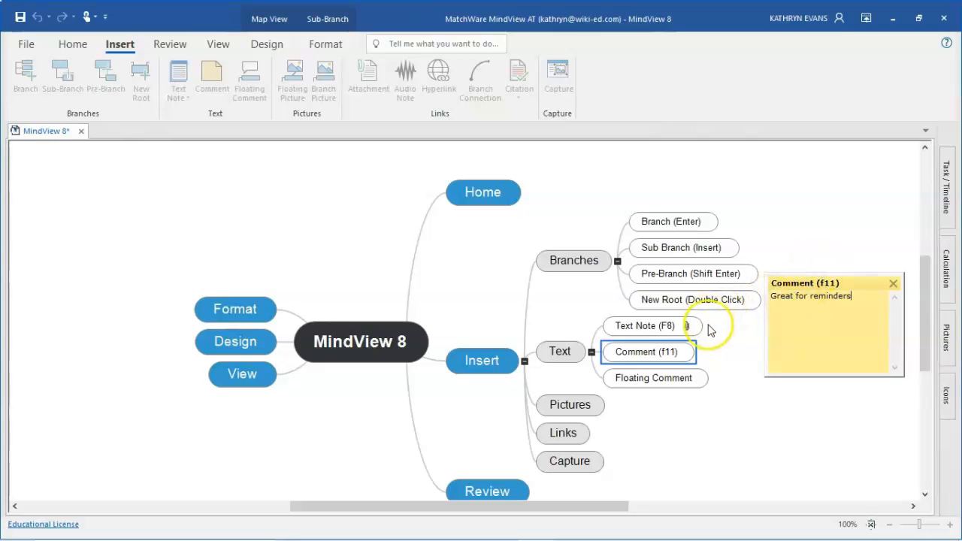
left_click(680, 381)
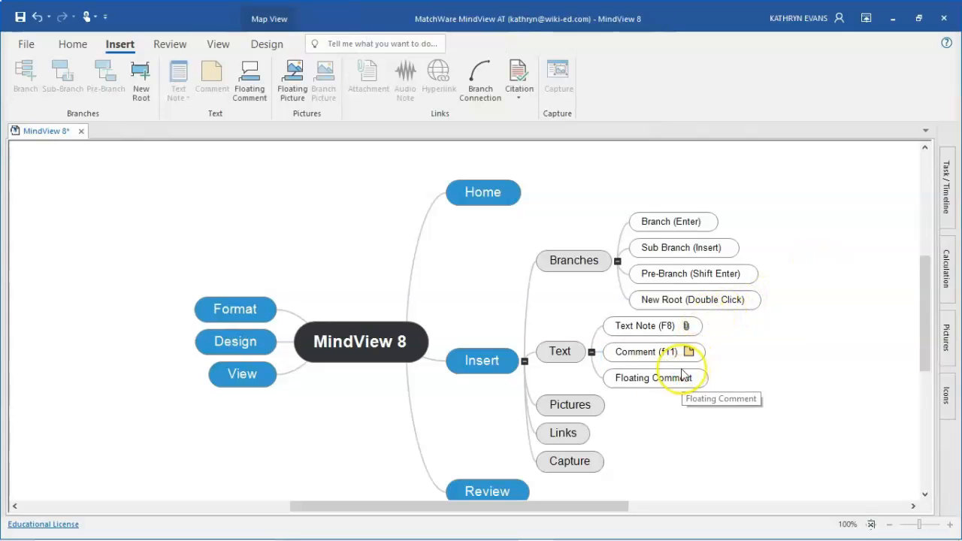
- View the comment attached to the Comment (f11) branch by opening it and previewing it again
left_click(689, 355)
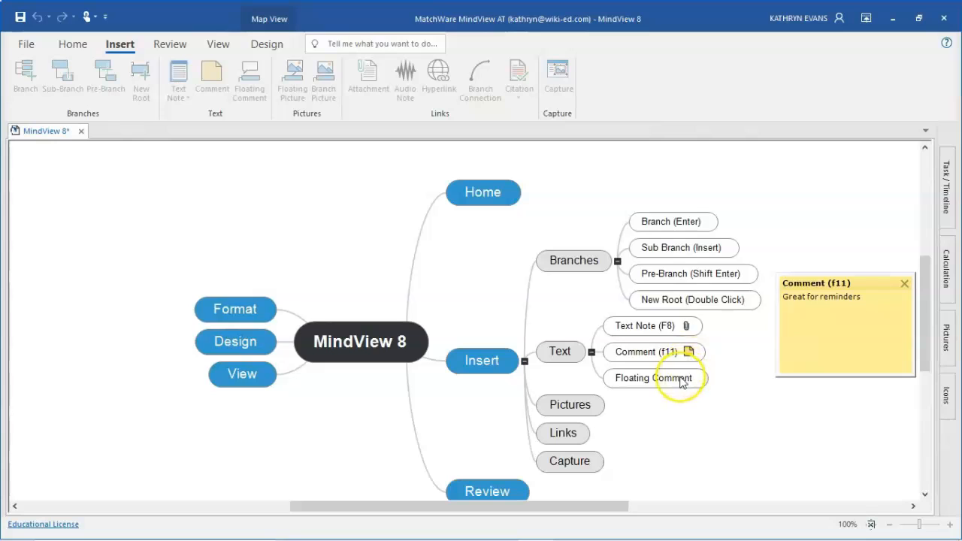
left_click(678, 382)
left_click(665, 331)
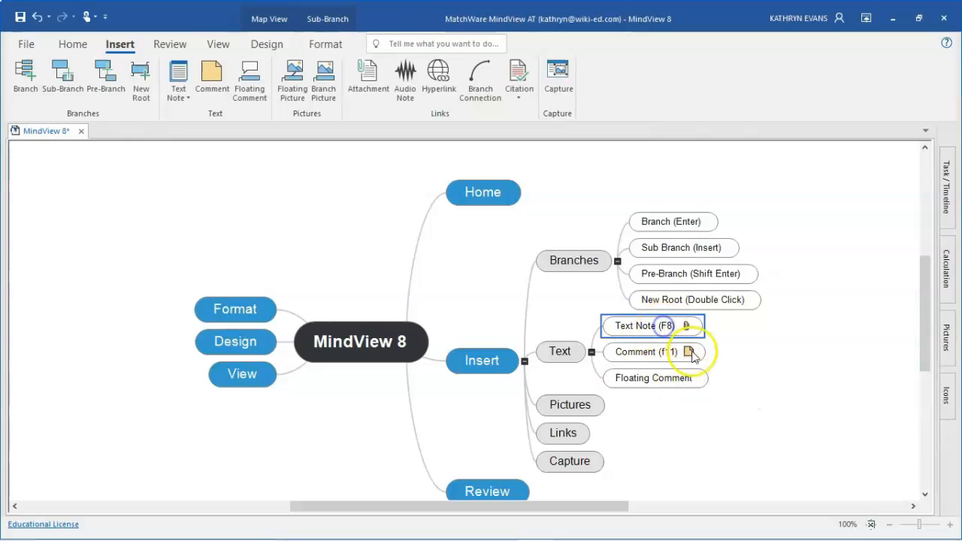
mouse_move(689, 353)
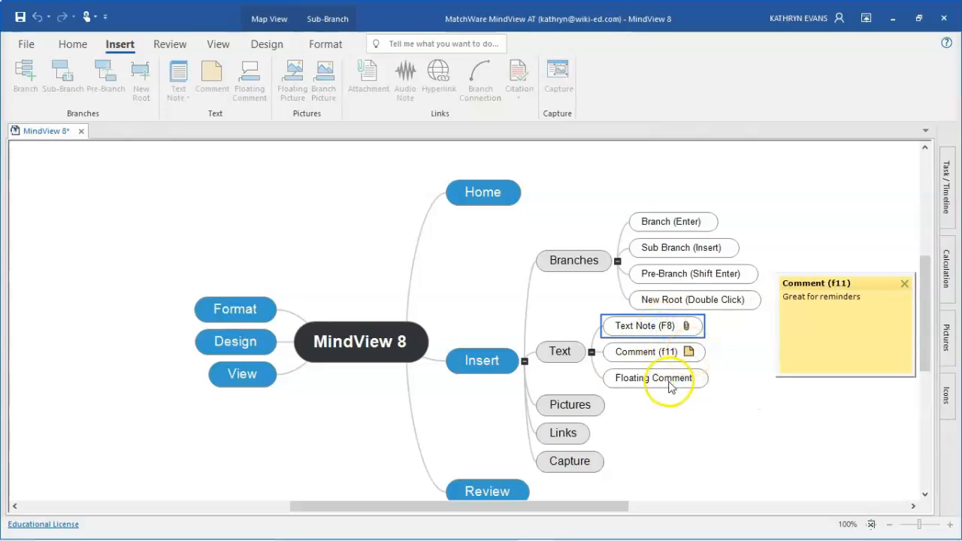
- Attach a floating comment reading "Floating comments are attached" to the Floating Comment branch and move it into the empty space beside the Text sub-branches
left_click(668, 381)
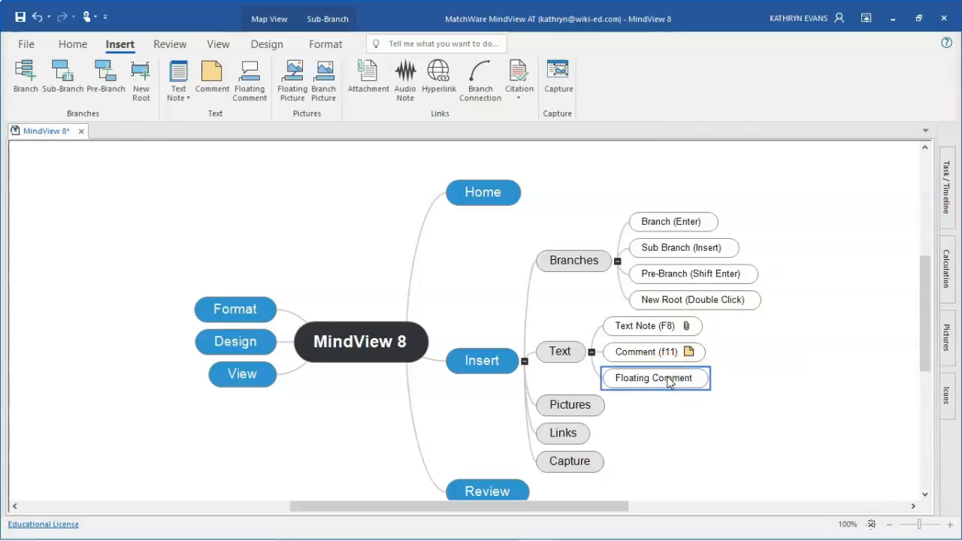
left_click(249, 83)
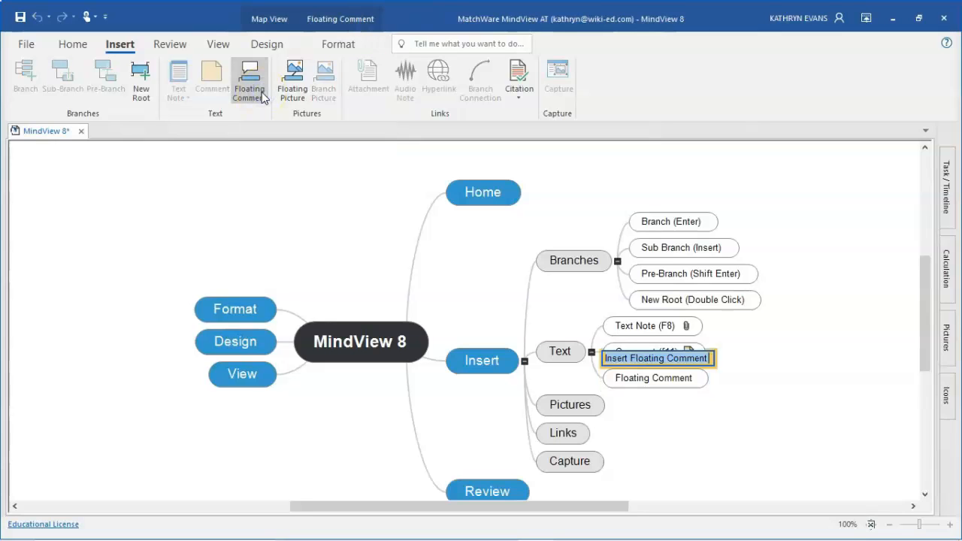
type("Floating comments are a")
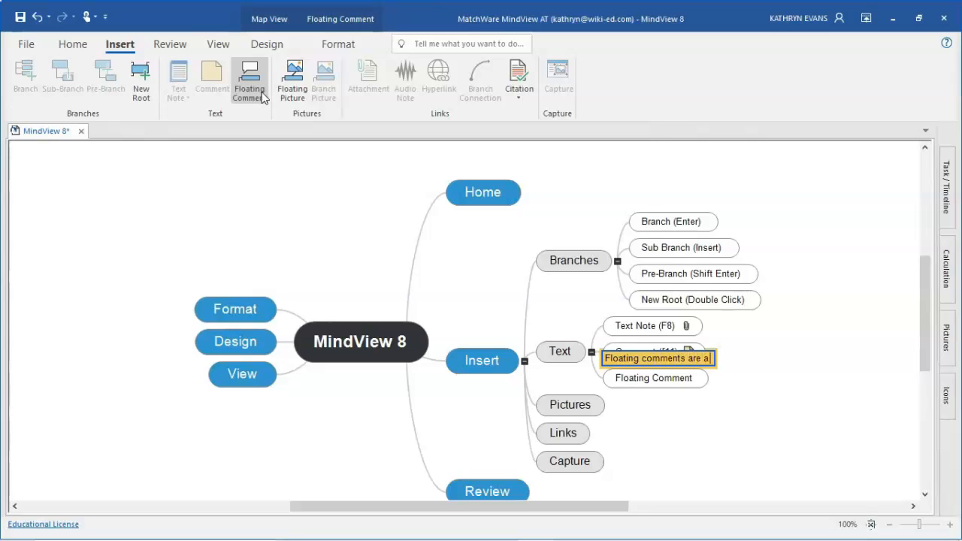
type("ttached")
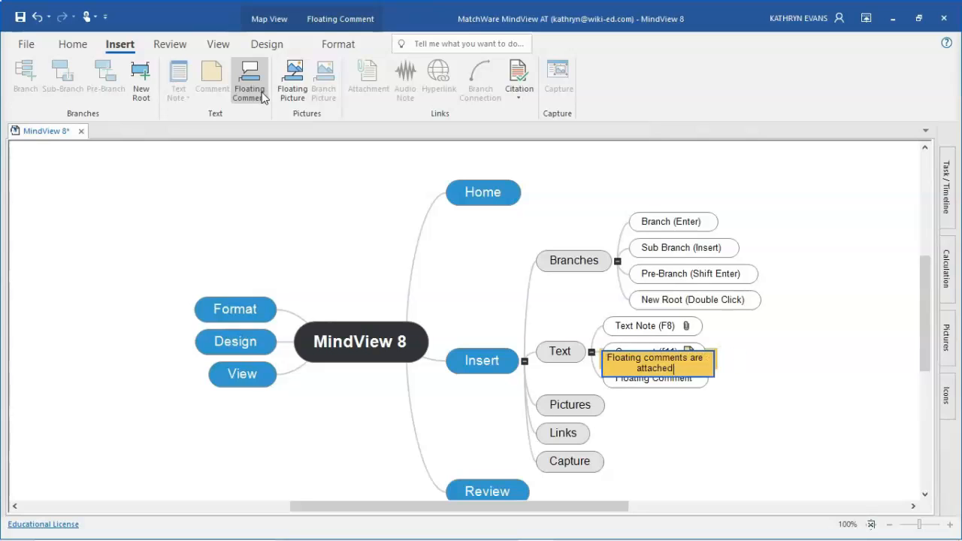
left_click(514, 247)
left_click_drag(687, 368, 850, 337)
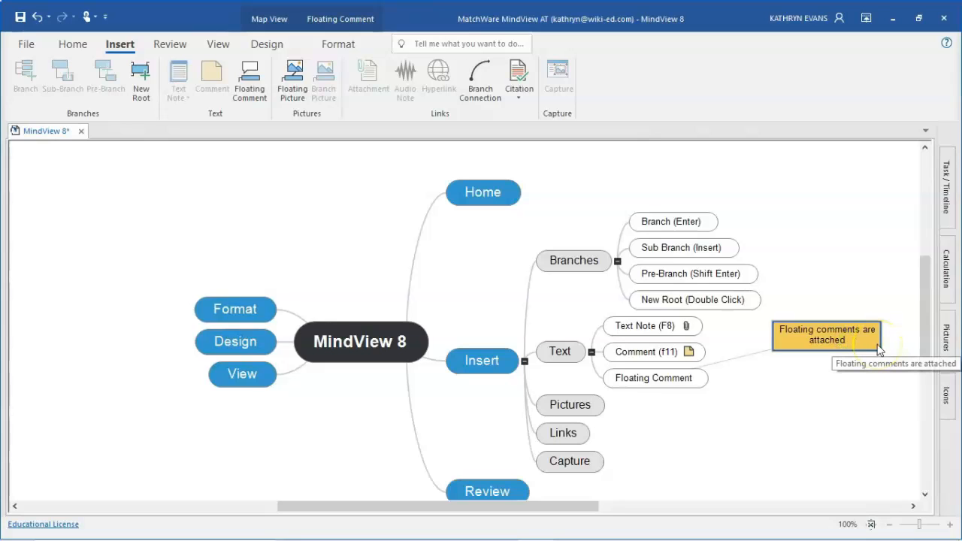
left_click(854, 343)
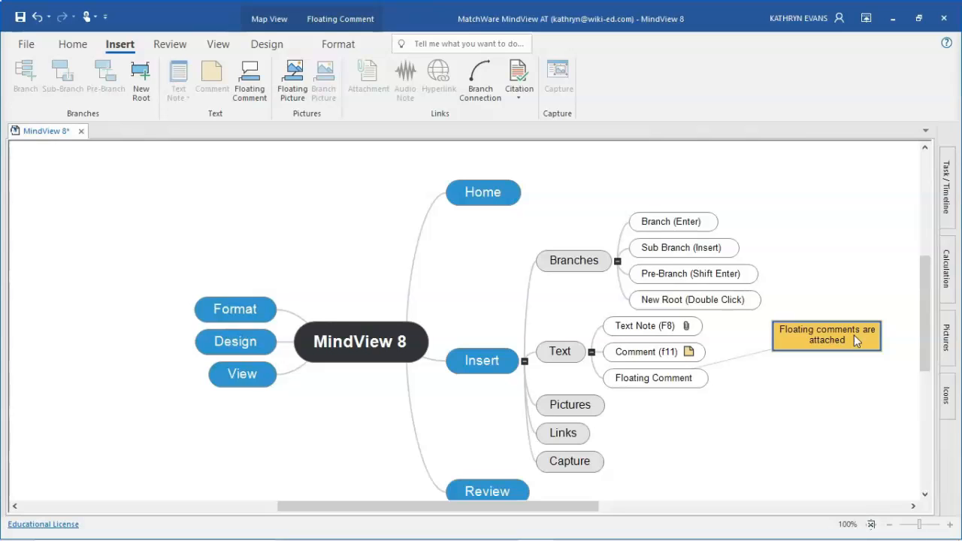
- Add two sub-branches named "Floating Picture" and "Branch Picture" under the Pictures branch
left_click(590, 408)
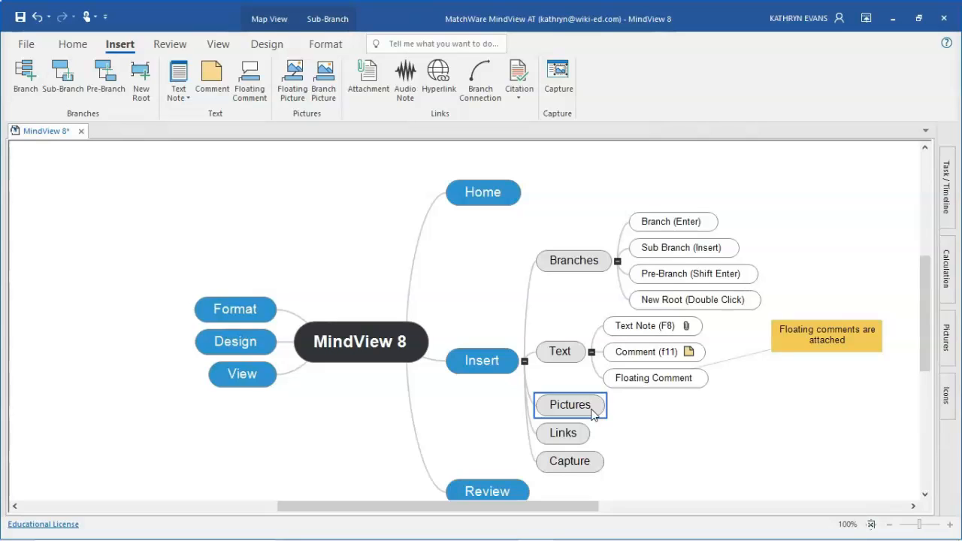
key("Insert")
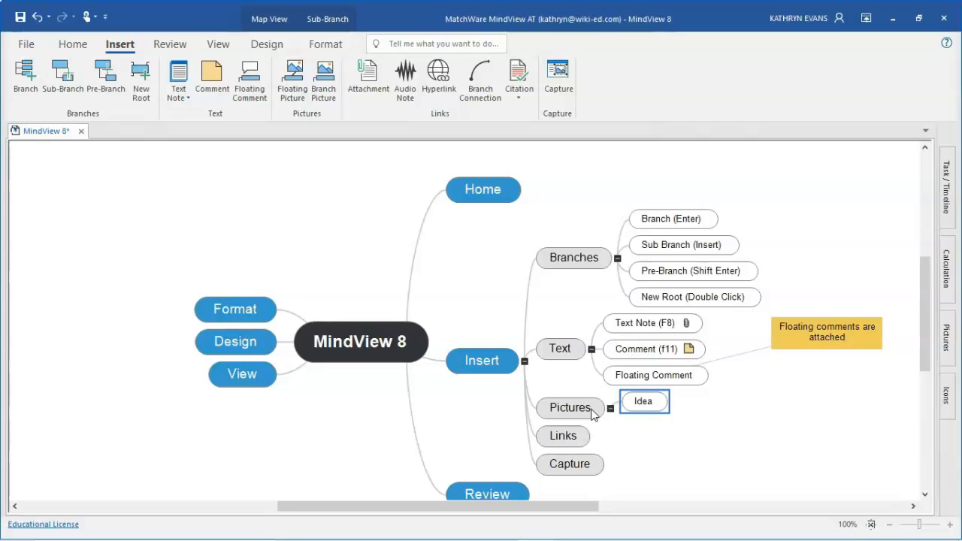
type("Floating P")
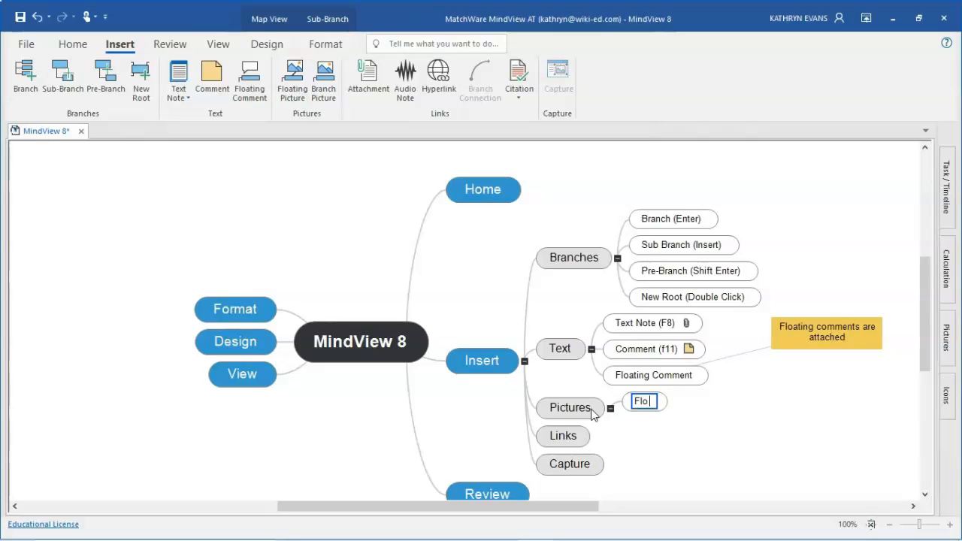
type("ure")
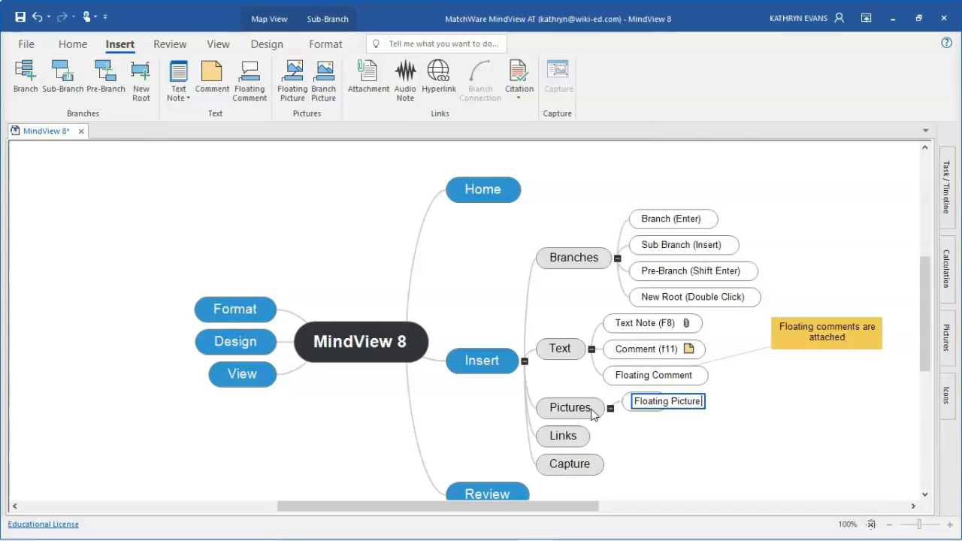
key("Return")
key("BackSpace")
type("Branch Picture")
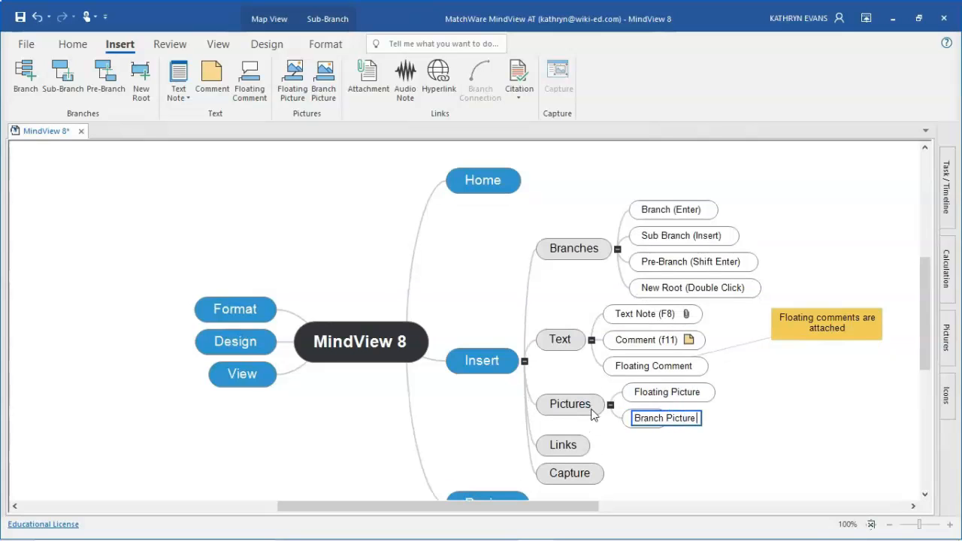
left_click(631, 422)
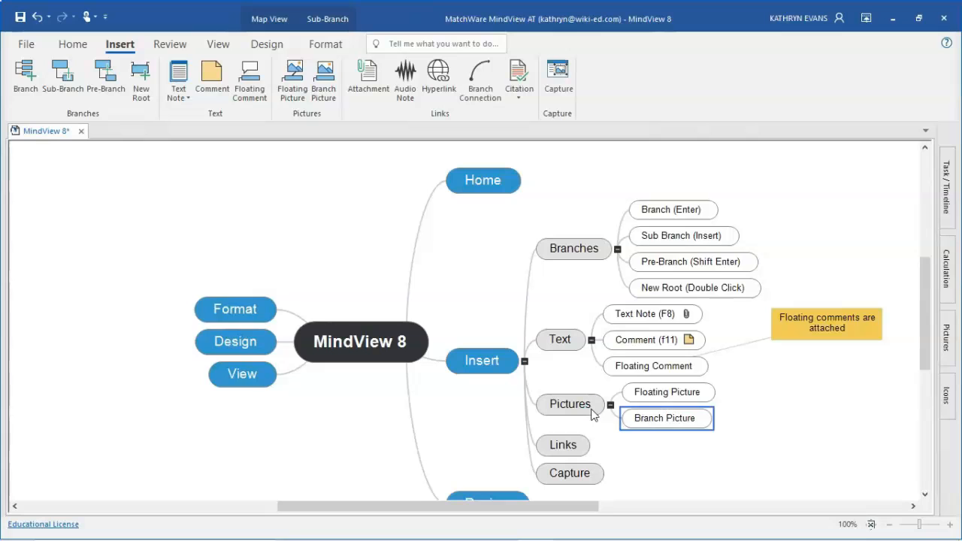
- Attach the what-is-a-mind-map image from Downloads as a floating picture to the Floating Picture branch and move it into the empty space beside it
left_click(698, 393)
mouse_move(323, 535)
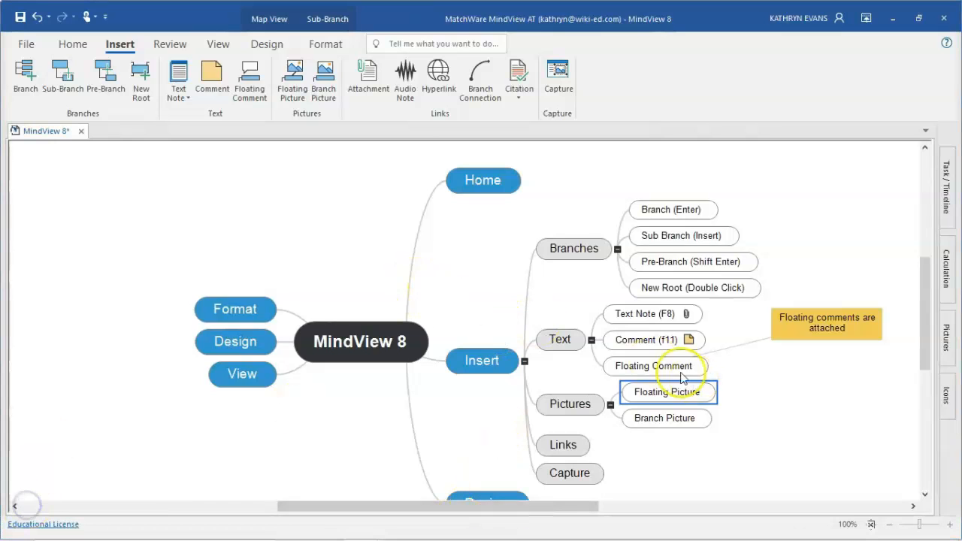
left_click(293, 80)
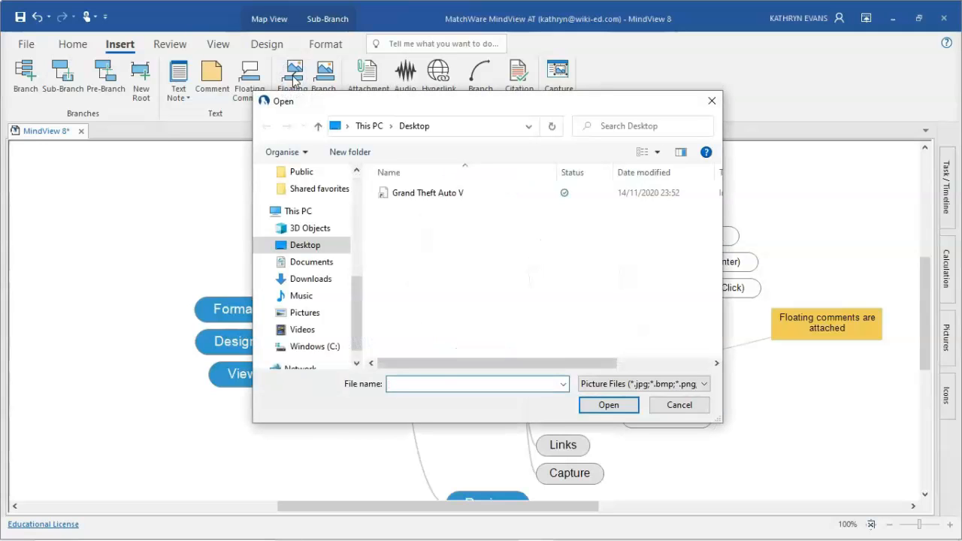
left_click(312, 279)
left_click(447, 214)
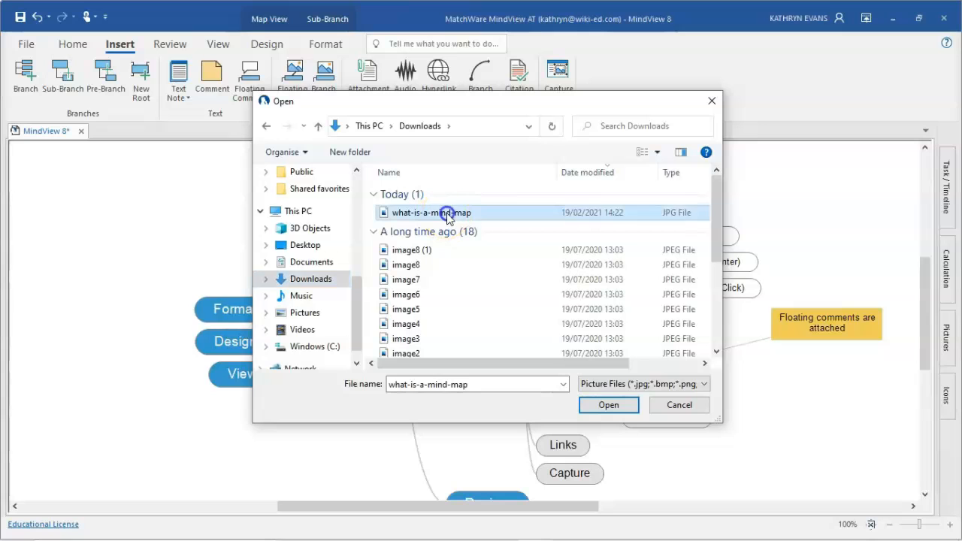
left_click(603, 408)
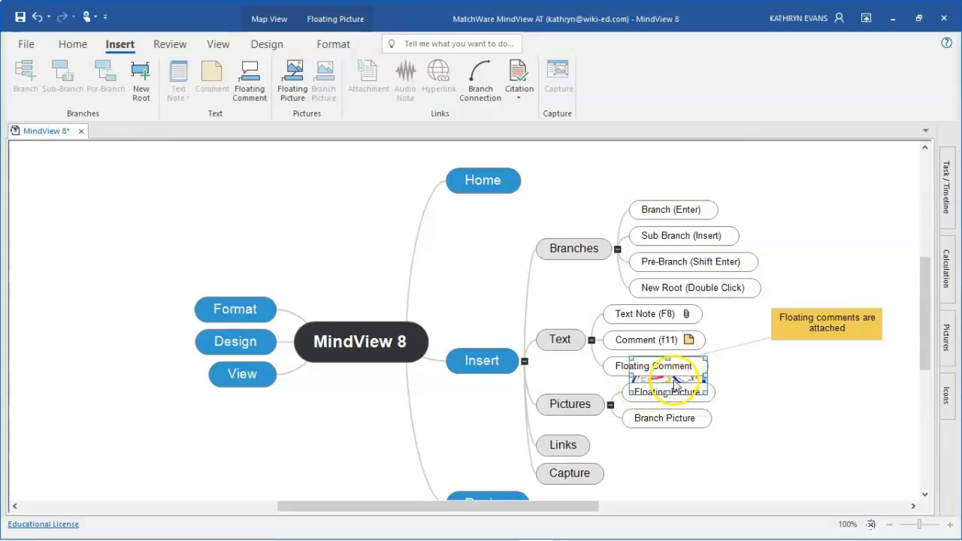
left_click_drag(691, 386, 829, 402)
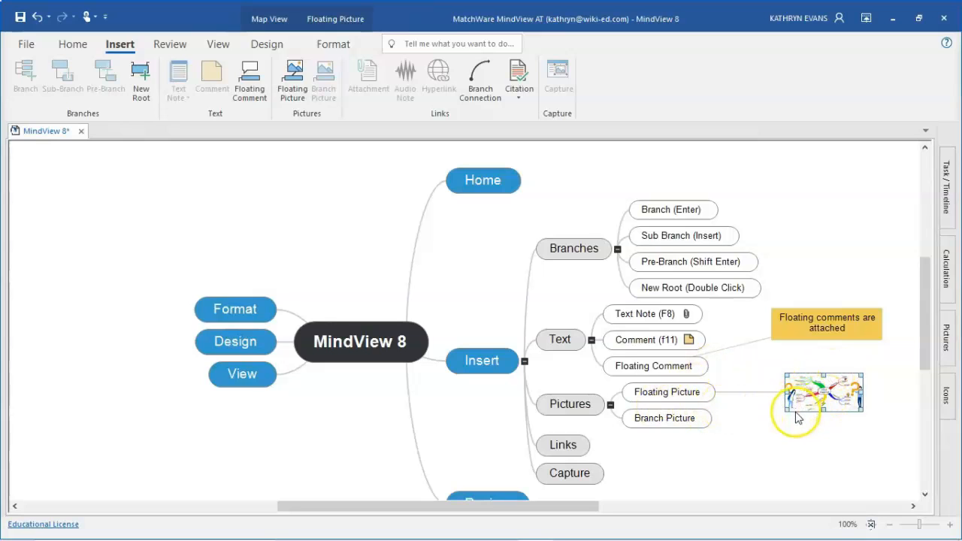
- Enlarge the floating mind map picture from its corners until its labels are readable
left_click(750, 436)
left_click(803, 406)
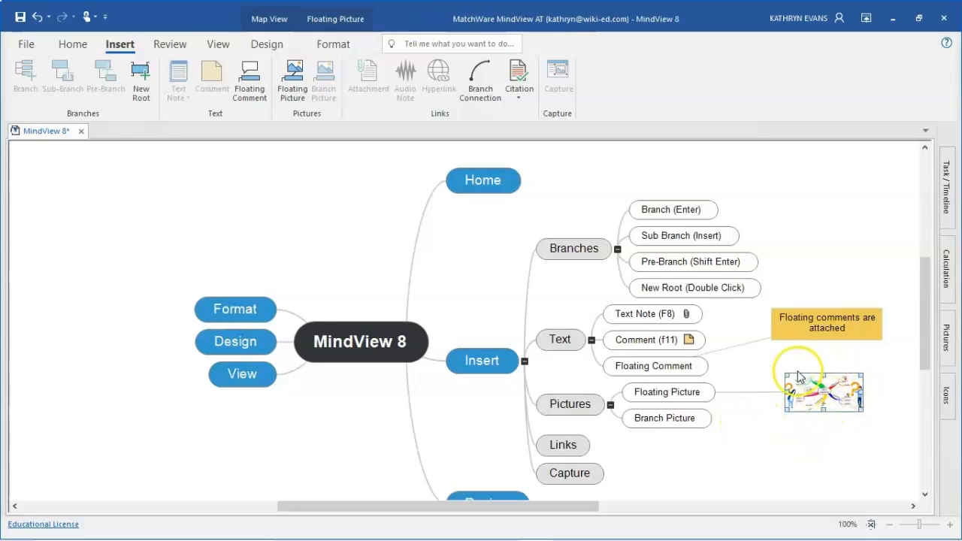
left_click_drag(784, 412, 716, 446)
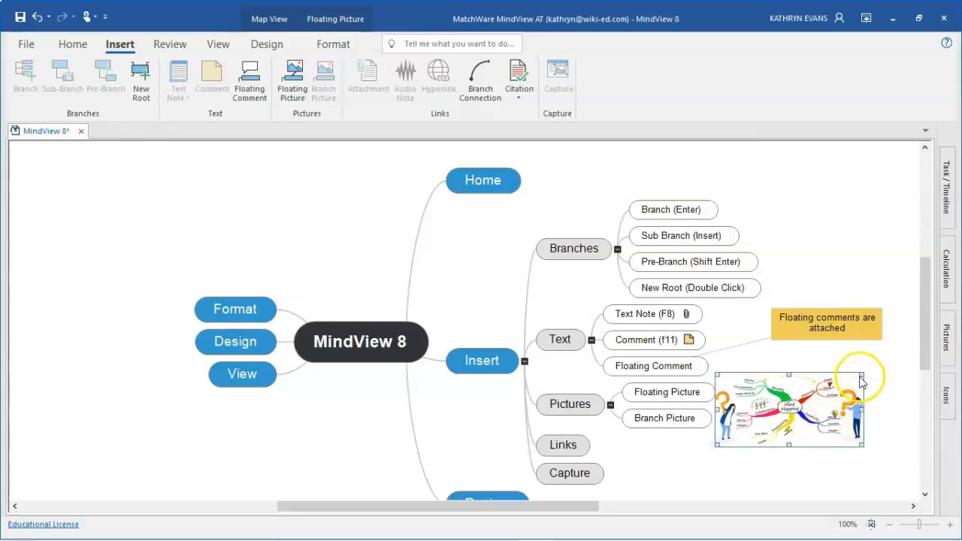
left_click_drag(863, 374, 911, 331)
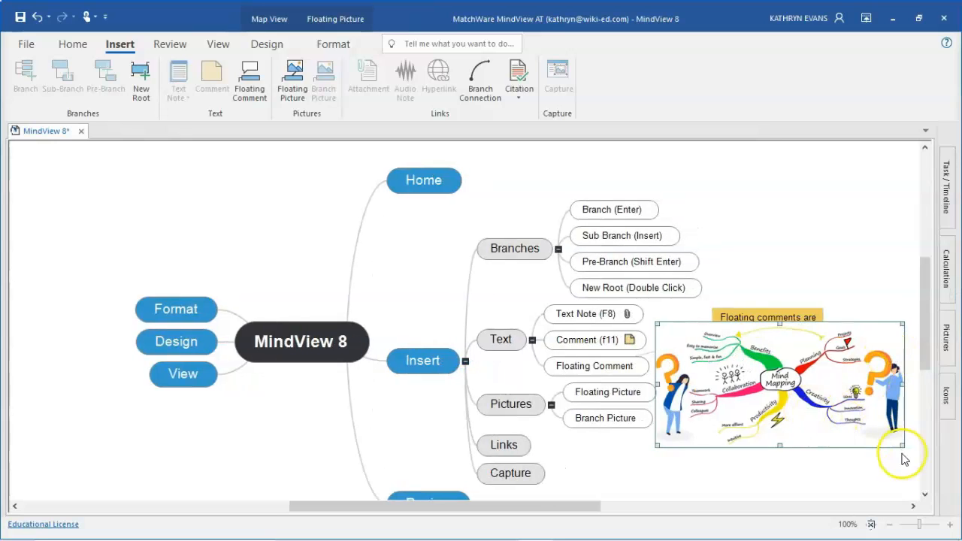
left_click_drag(904, 445, 961, 538)
- Reposition the enlarged floating picture clear of the Pictures sub-branches and move the floating comment into the space above it
left_click_drag(711, 418, 748, 437)
scroll(744, 437, "down", 5)
scroll(742, 436, "up", 10)
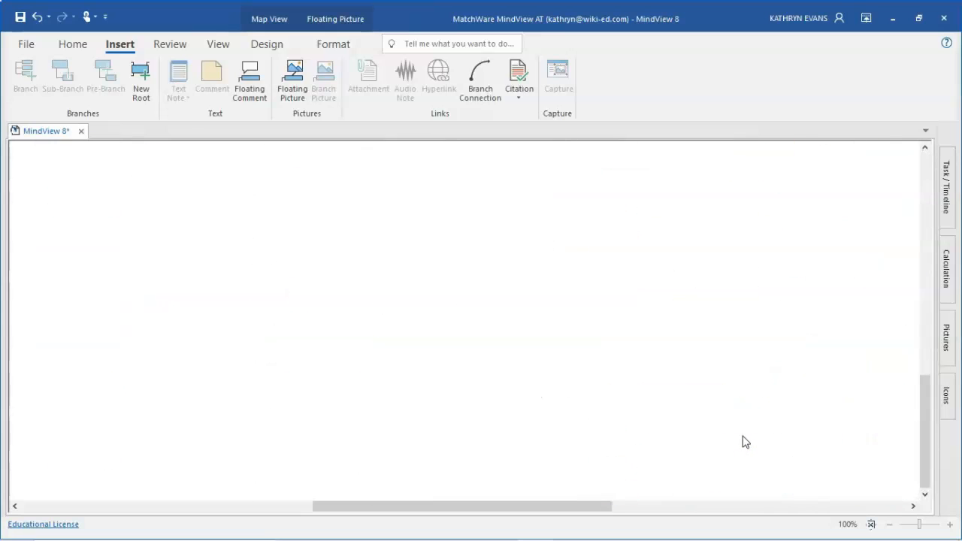
scroll(743, 442, "down", 5)
left_click_drag(594, 422, 547, 485)
left_click_drag(675, 250, 738, 186)
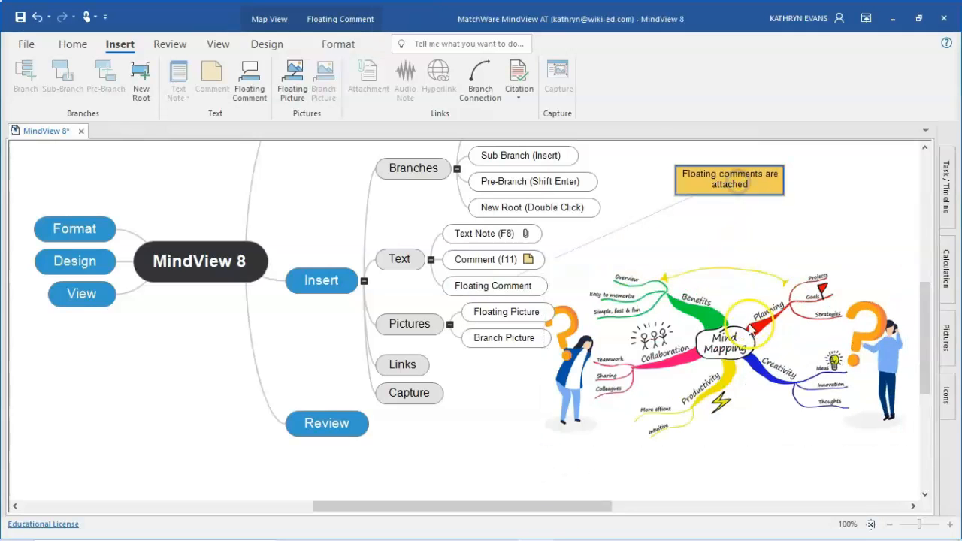
left_click(813, 274)
left_click_drag(779, 319, 807, 308)
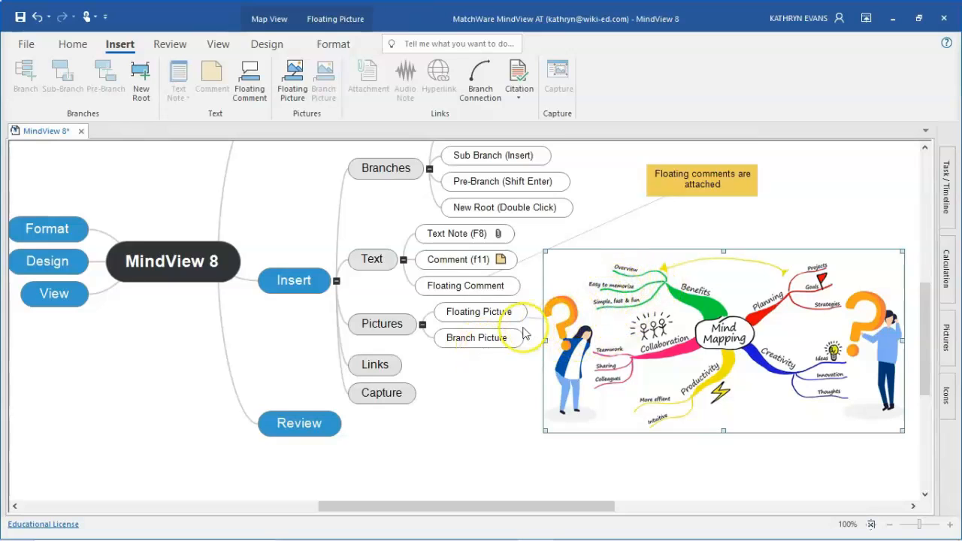
- Insert the what-is-a-mind-map image from Downloads as a branch picture on the Branch Picture branch
left_click(476, 337)
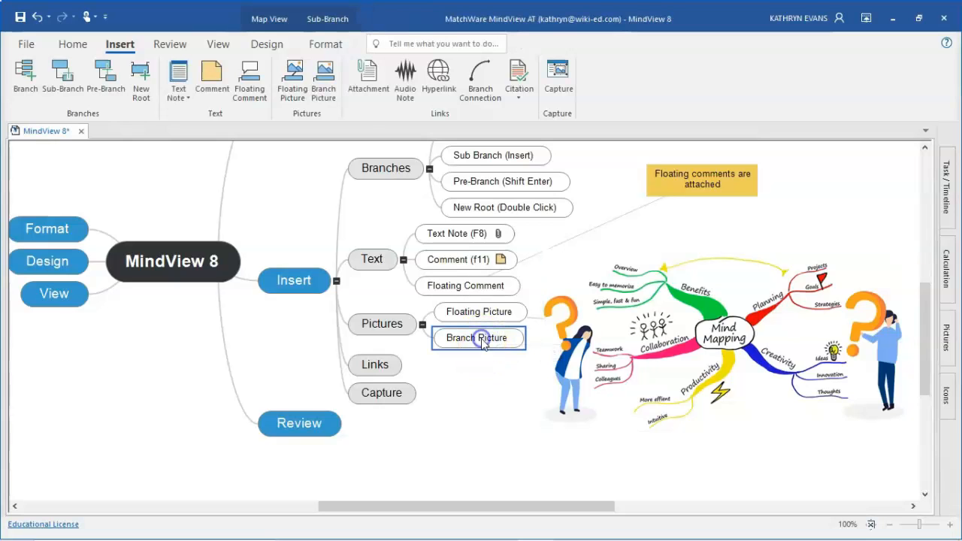
left_click(323, 83)
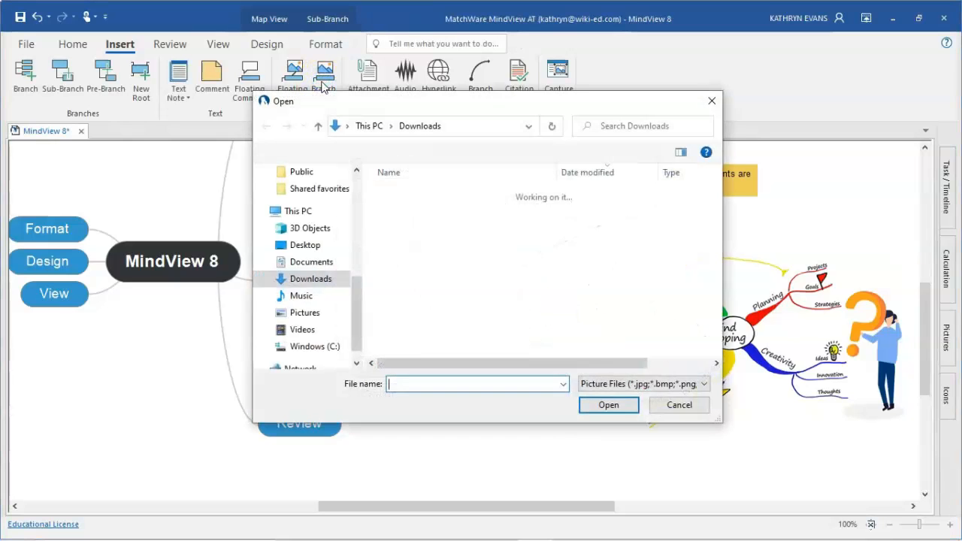
left_click(417, 213)
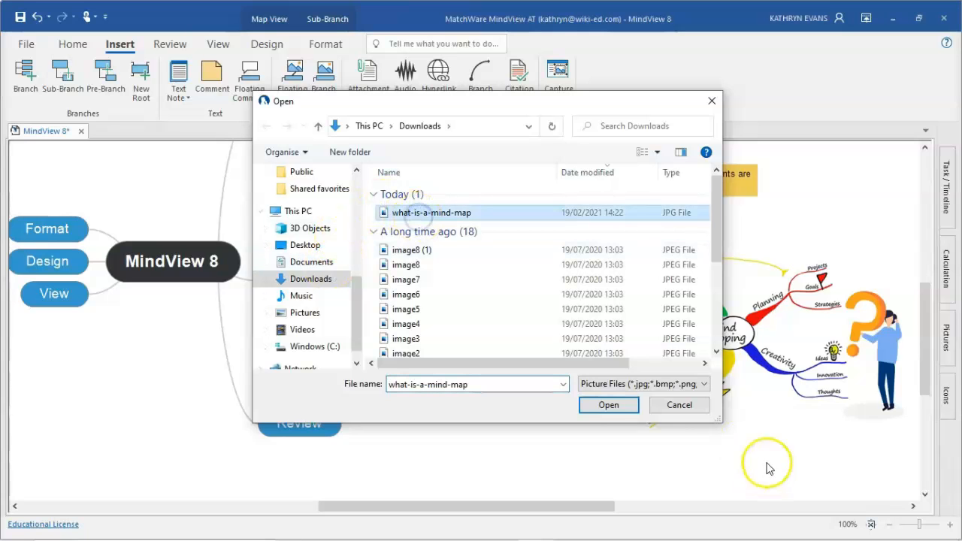
left_click(610, 405)
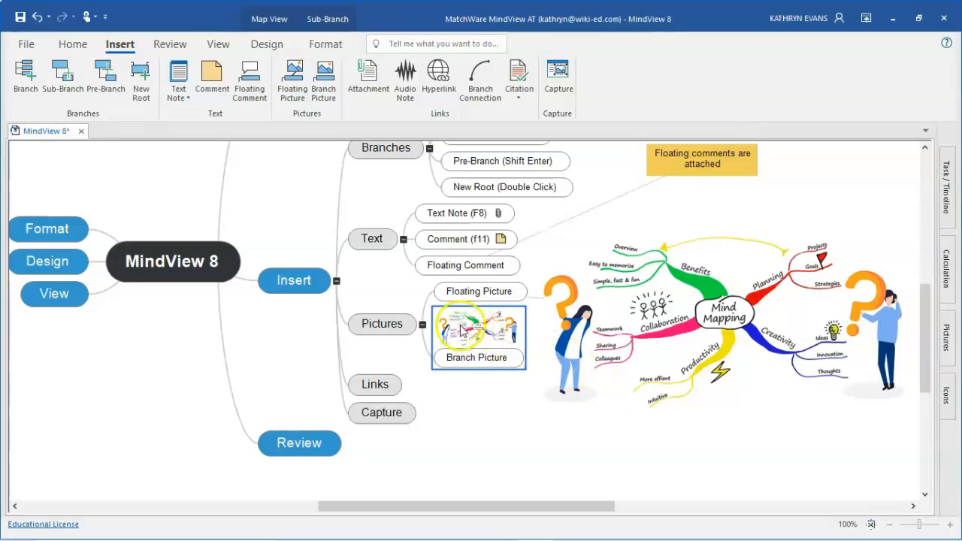
- Enlarge the picture on the Branch Picture branch and scale it back down to a small thumbnail above the label
left_click(514, 343)
left_click_drag(517, 346, 804, 492)
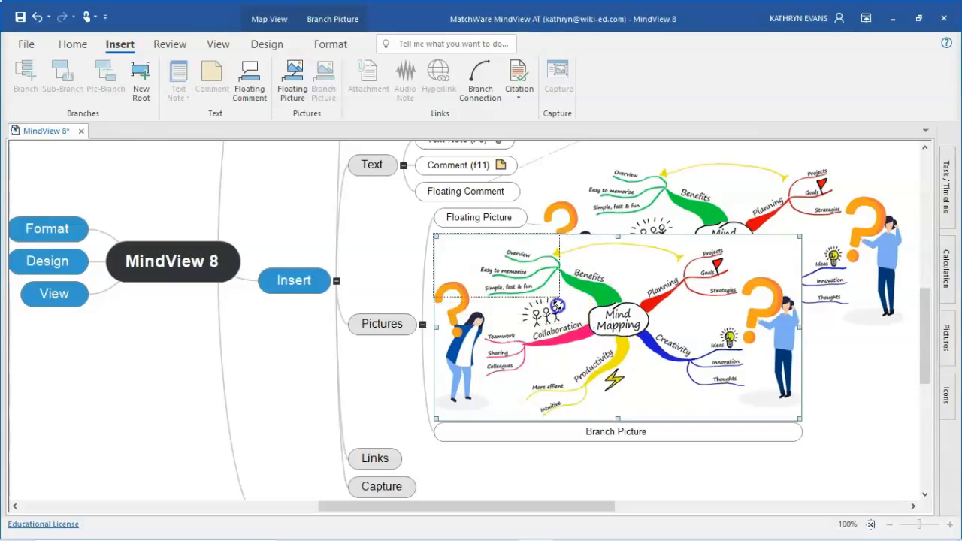
key("ctrl+z")
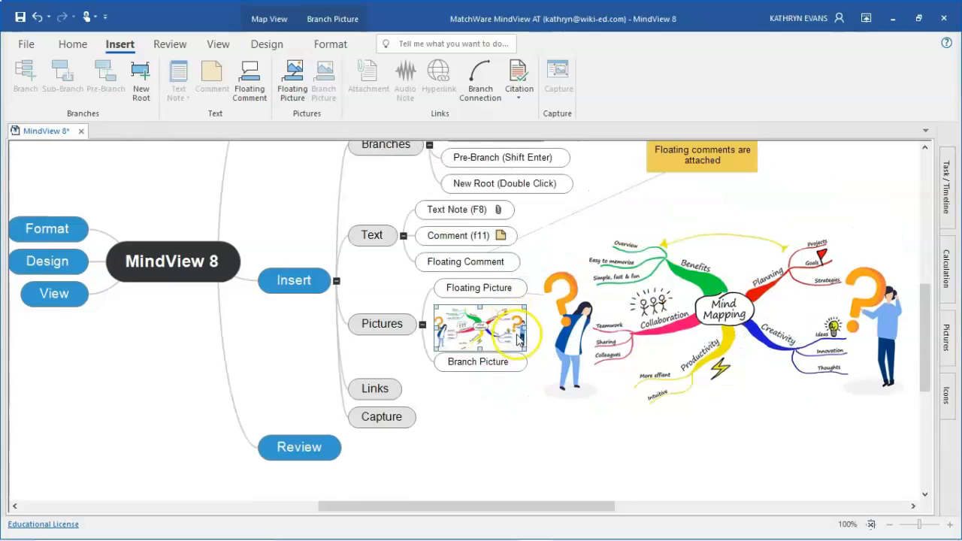
left_click_drag(525, 348, 515, 348)
left_click(506, 416)
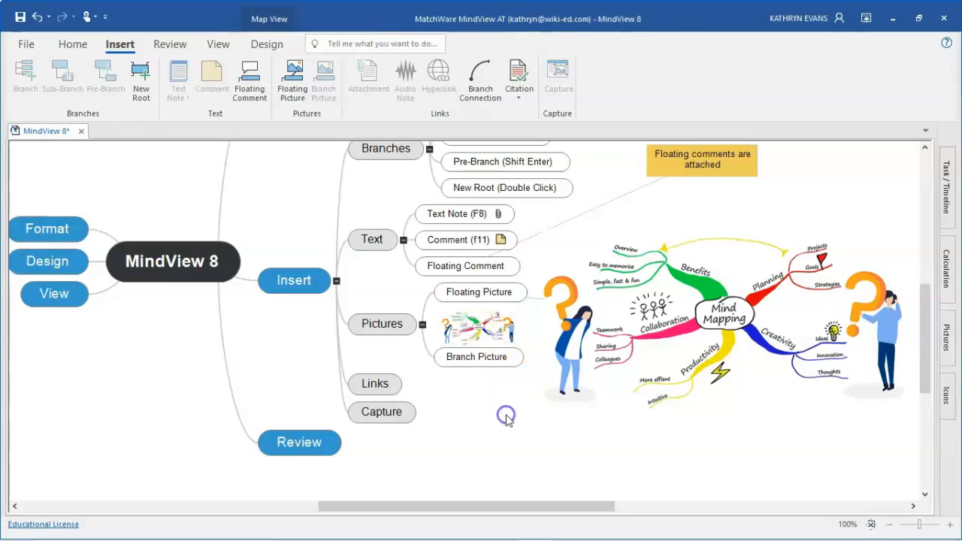
- Place the branch picture inside the Branch Picture branch, in front of its label, and shrink it slightly
left_click(495, 332)
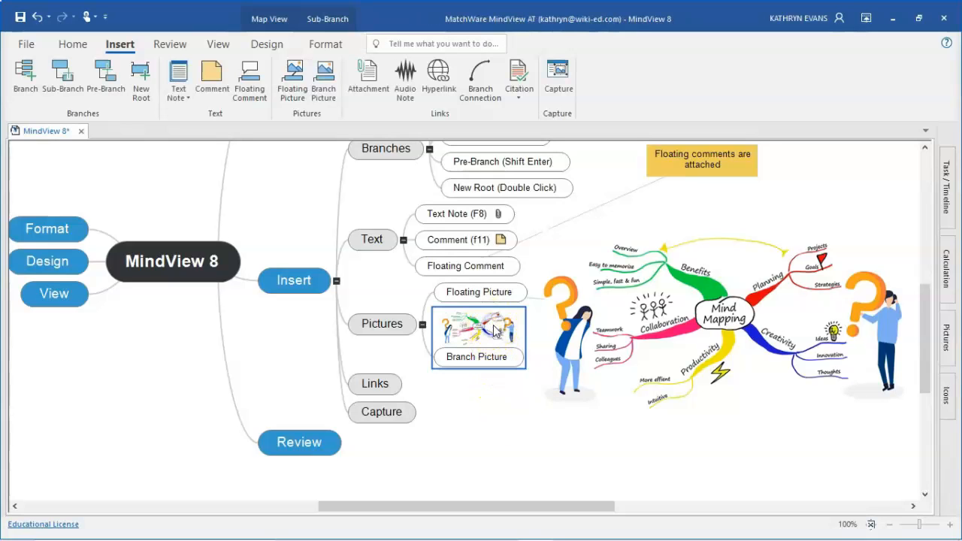
left_click(487, 335)
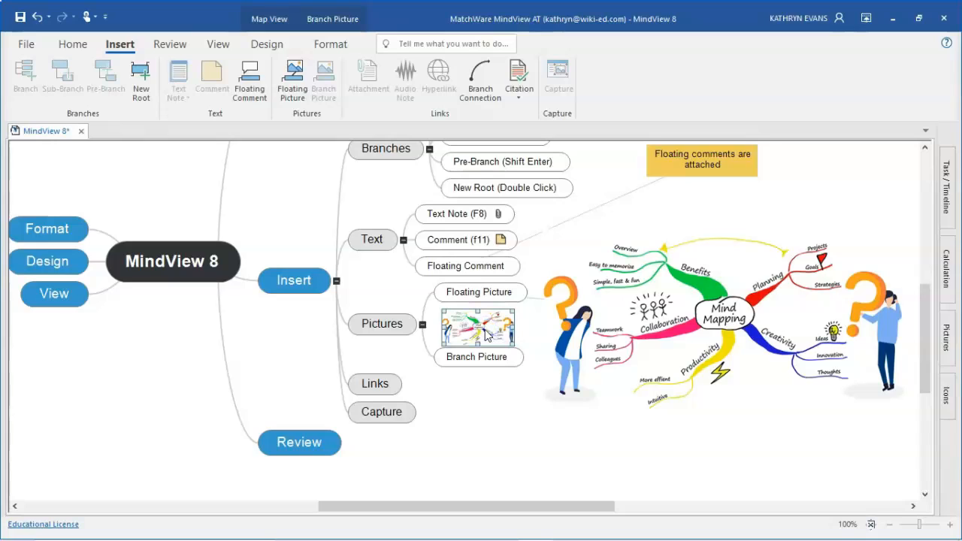
left_click(485, 334)
left_click_drag(479, 330, 454, 345)
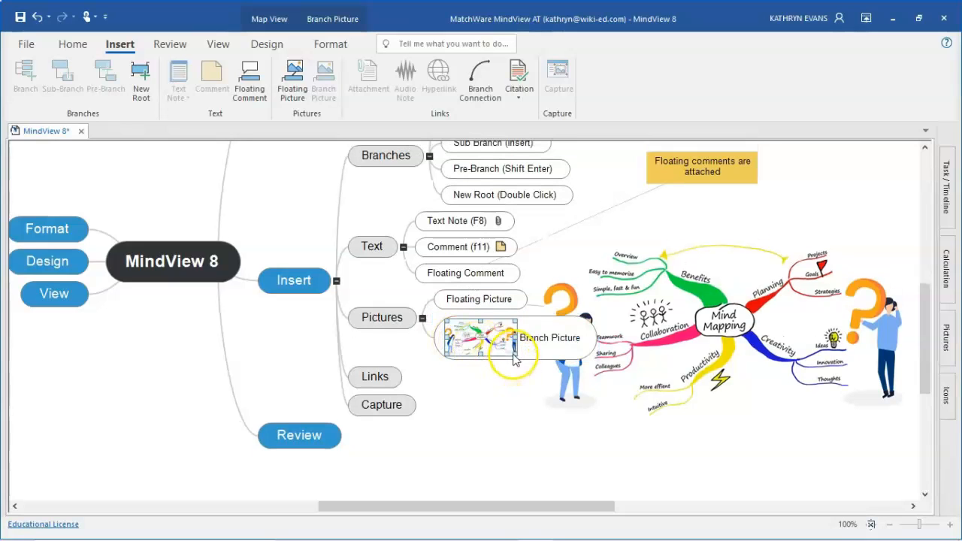
left_click_drag(514, 353, 505, 355)
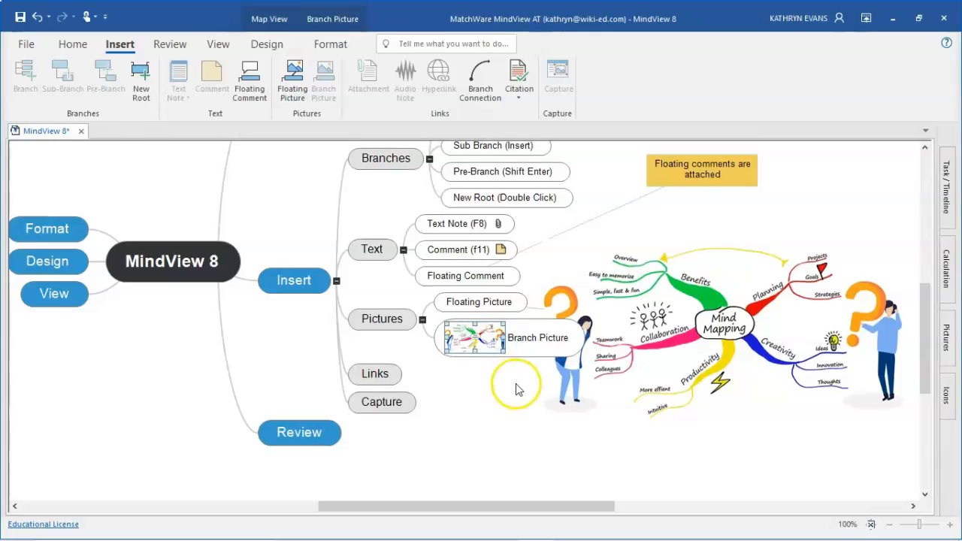
left_click(515, 383)
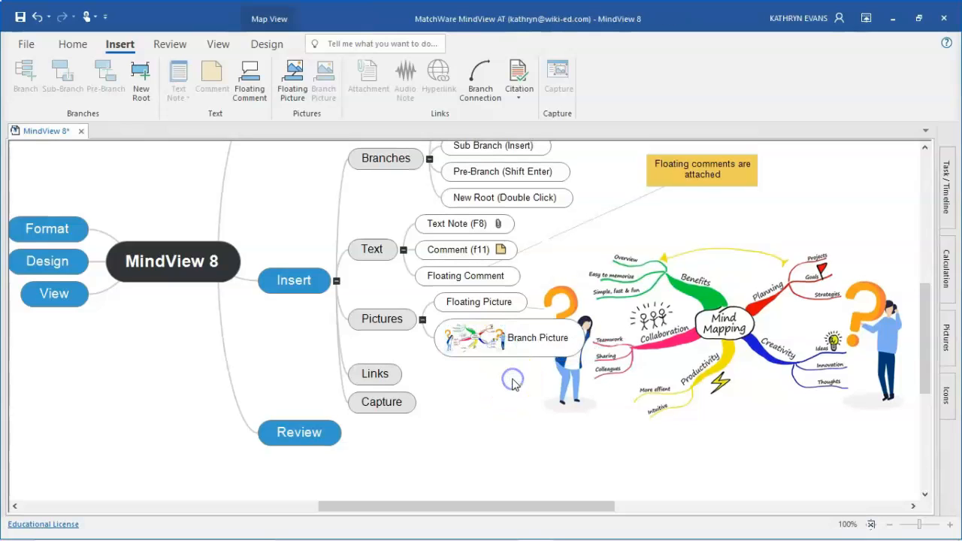
left_click(582, 376)
left_click(481, 416)
right_click(481, 416)
left_click(621, 459)
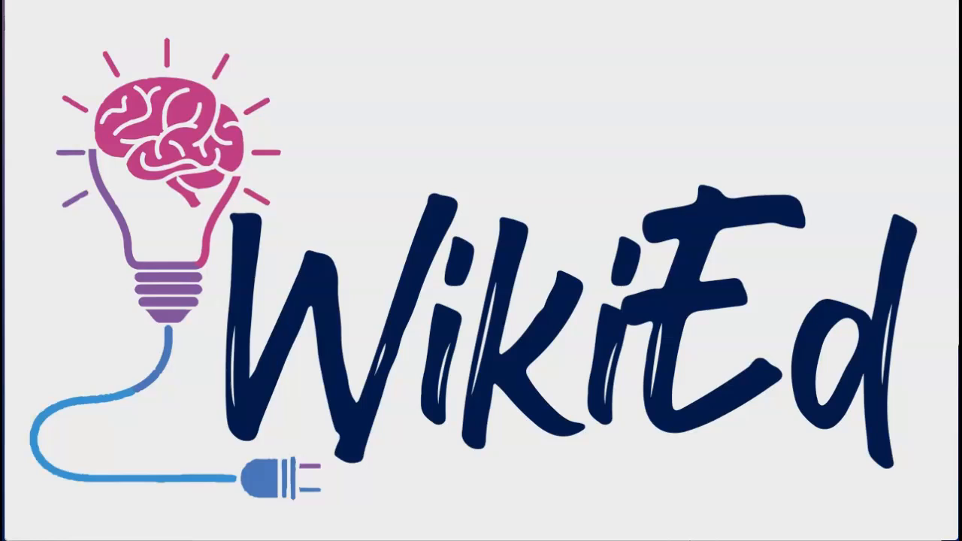